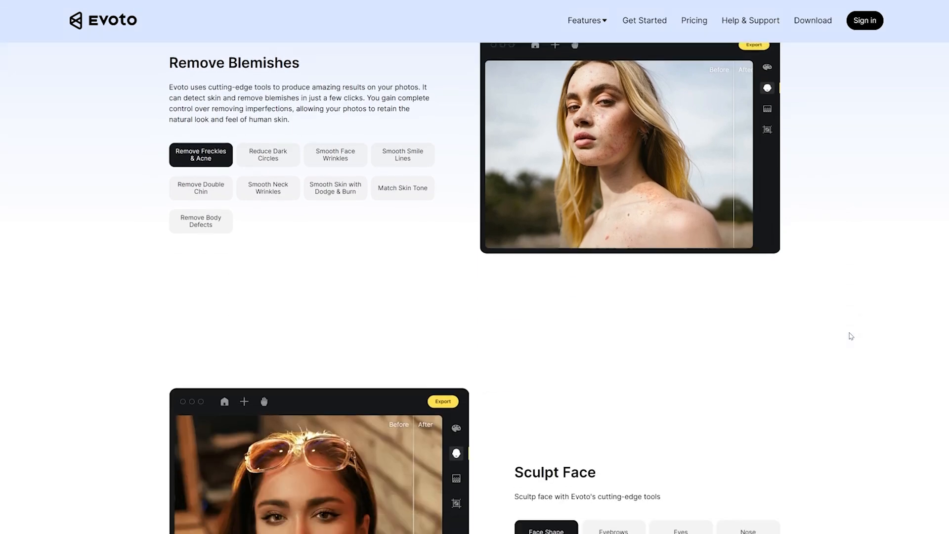
{"action": "scroll", "coordinate": [851, 336], "scroll_direction": "down", "scroll_amount": 5}
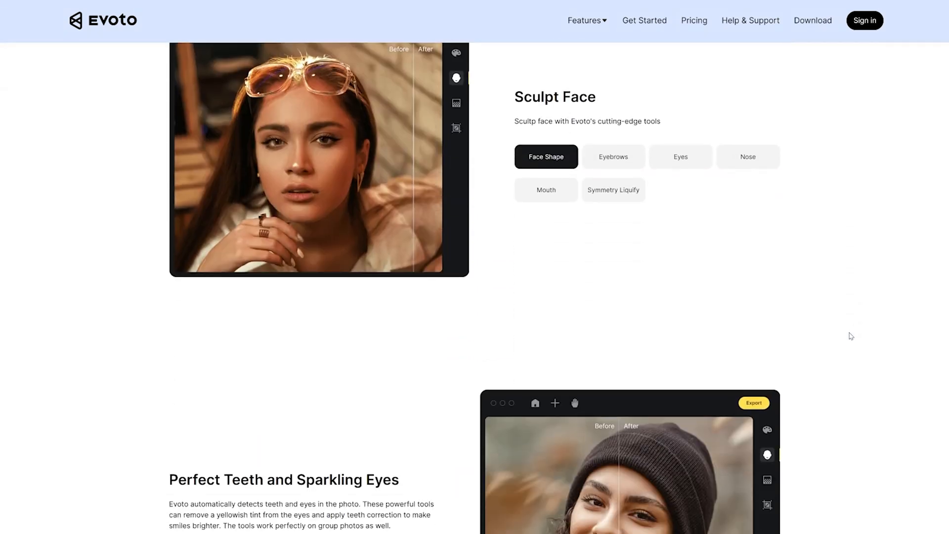
{"action": "scroll", "coordinate": [851, 336], "scroll_direction": "down", "scroll_amount": 5}
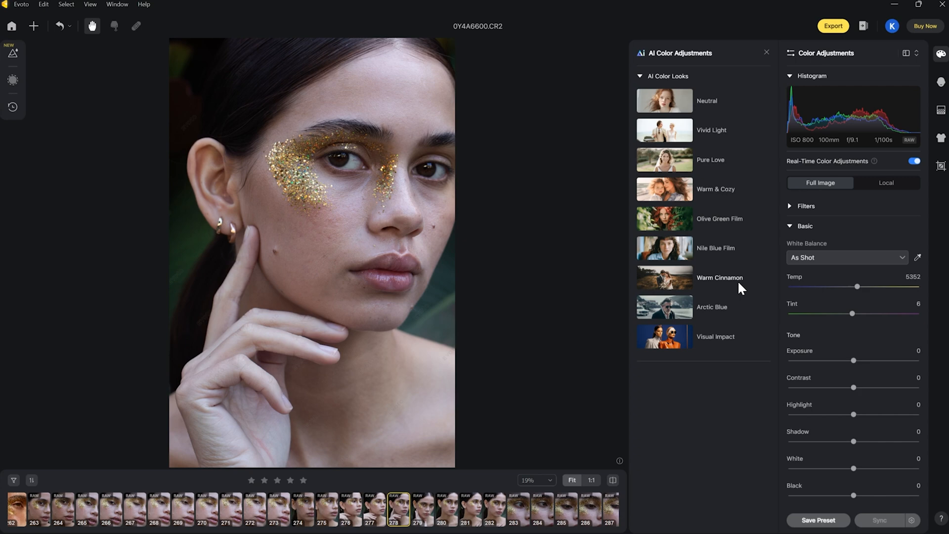
Try the Warm Cinnamon AI color look at strength 76 and the Neutral look at 82 on photo 278
{"action": "left_click", "coordinate": [708, 274]}
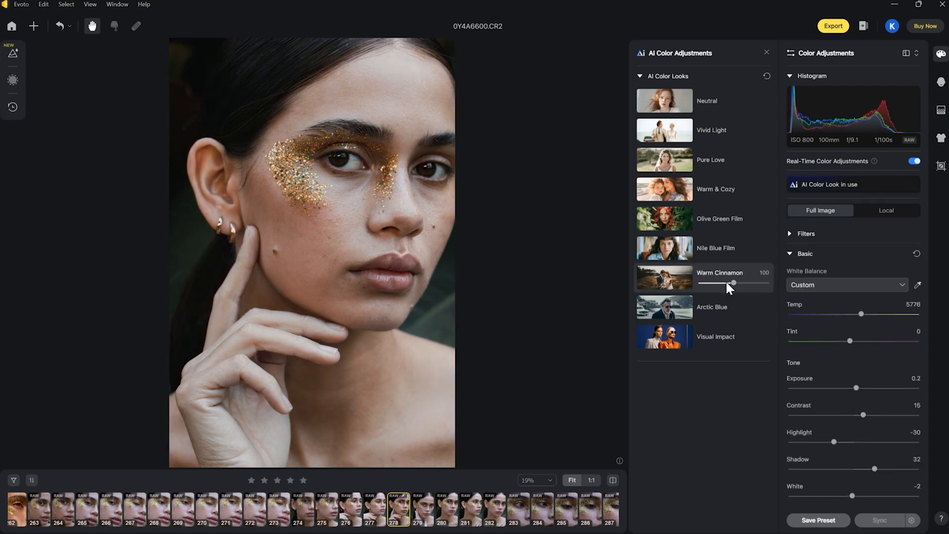
{"action": "mouse_move", "coordinate": [725, 283]}
{"action": "left_mouse_down"}
{"action": "mouse_move", "coordinate": [708, 283]}
{"action": "mouse_move", "coordinate": [725, 284]}
{"action": "left_mouse_up"}
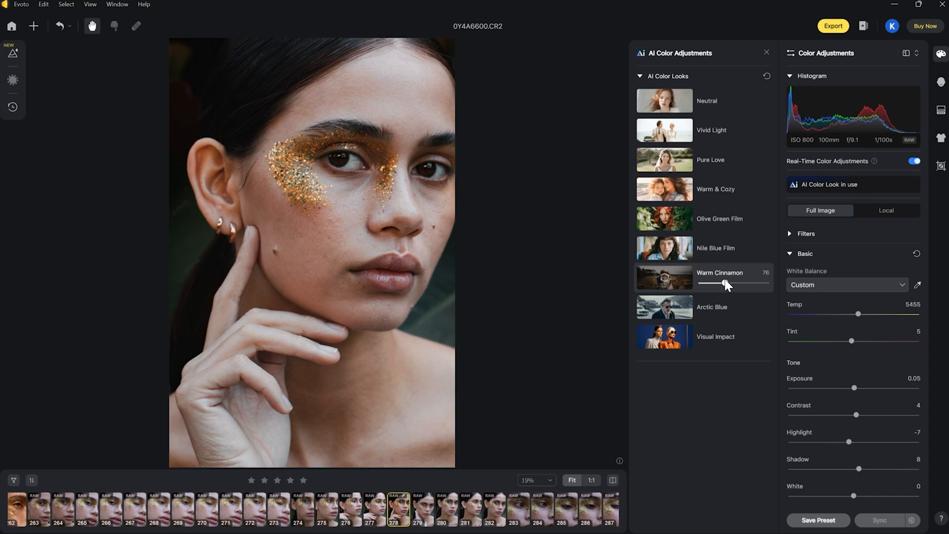
{"action": "left_click", "coordinate": [705, 98]}
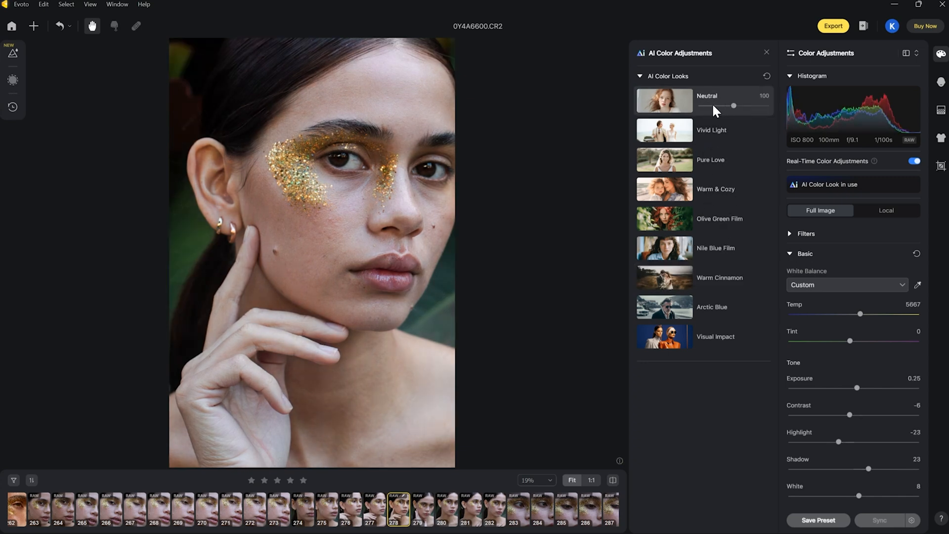
{"action": "left_click", "coordinate": [716, 105]}
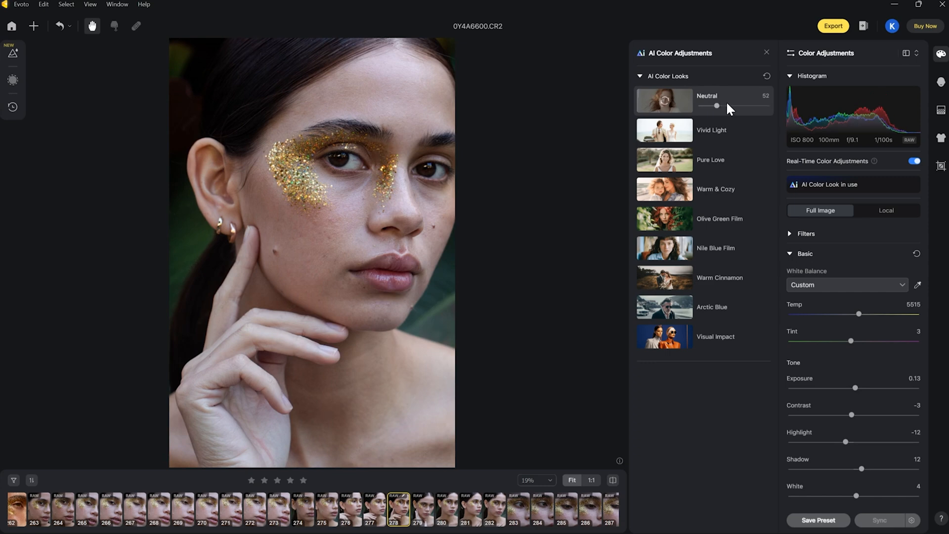
{"action": "left_click", "coordinate": [727, 105]}
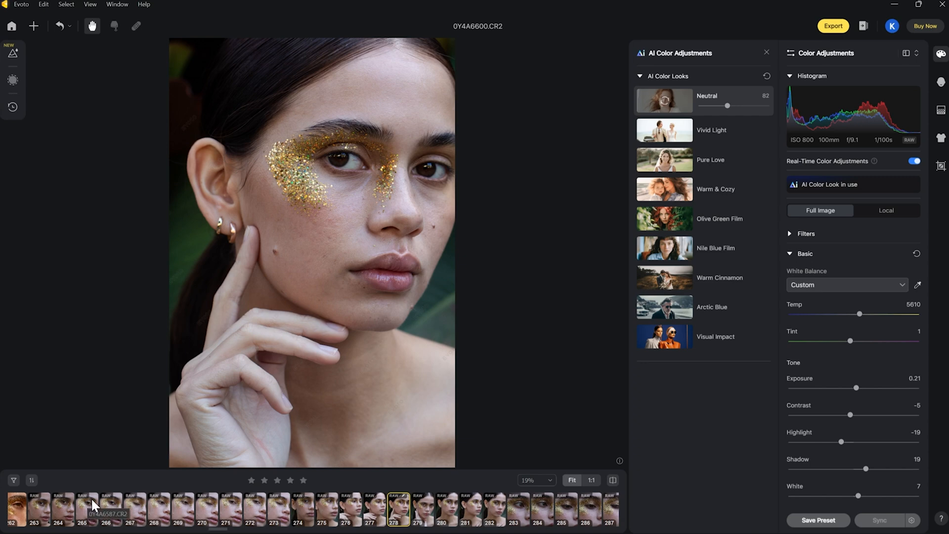
Open the glitter eye close-up, photo 261, and apply the Neutral AI color look at strength 100
{"action": "scroll", "coordinate": [91, 497], "scroll_direction": "up", "scroll_amount": 2}
{"action": "left_click", "coordinate": [44, 499]}
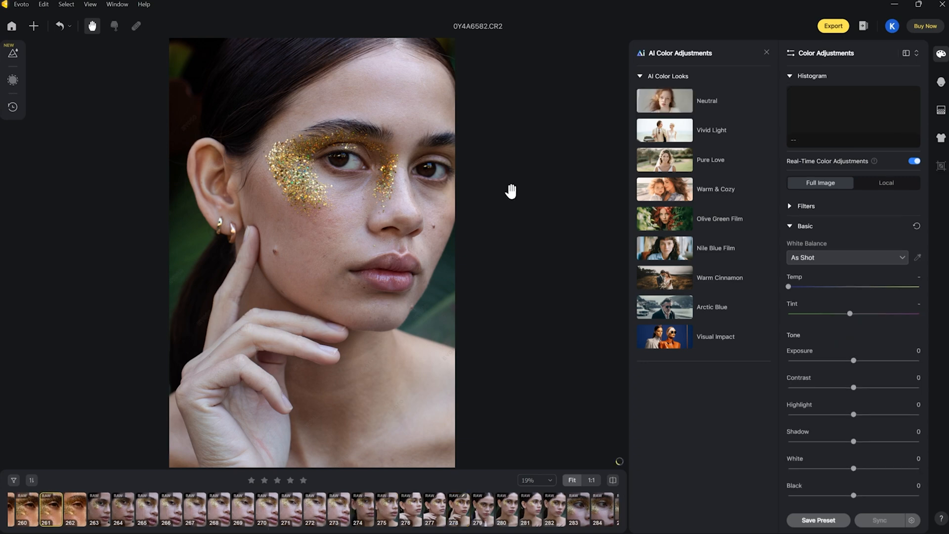
{"action": "left_click", "coordinate": [716, 102]}
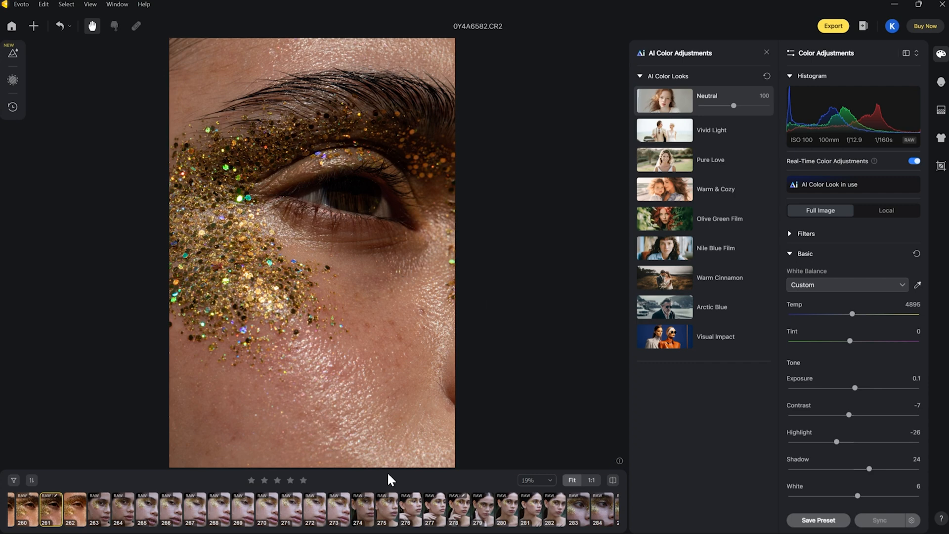
Return to photo 278 (0Y4A6600.CR2) and reset its AI color look
{"action": "left_click", "coordinate": [459, 510]}
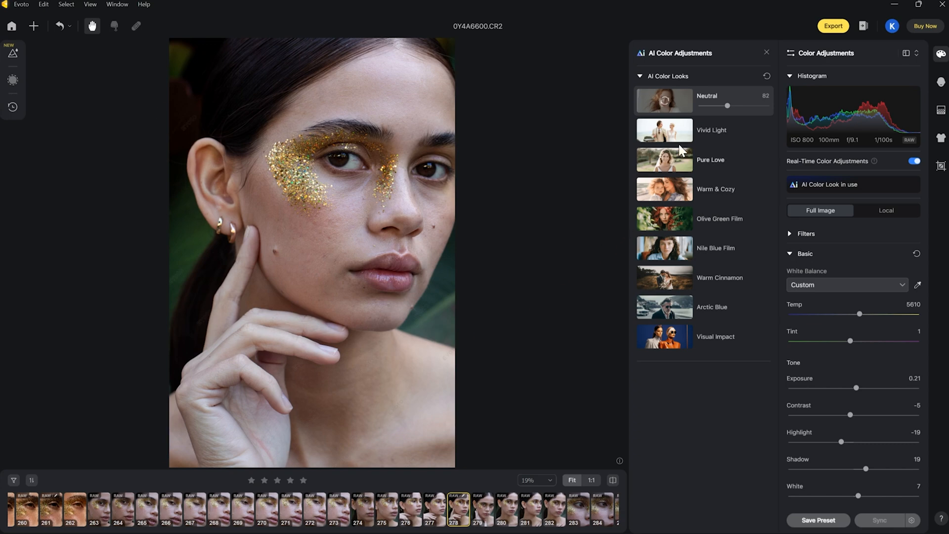
{"action": "left_click", "coordinate": [766, 76]}
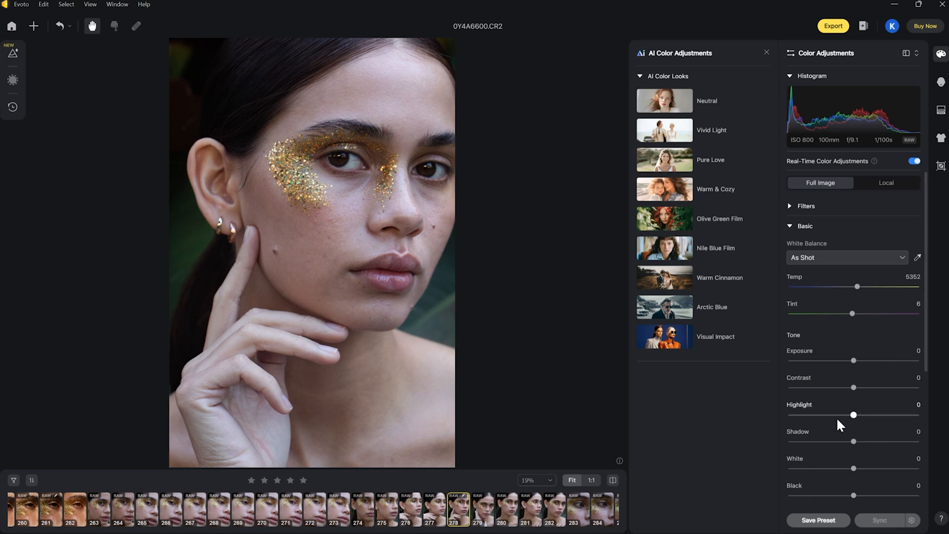
Set the photo's white balance temperature to 6386, exposure to 0.25 and contrast to 7
{"action": "scroll", "coordinate": [821, 285], "scroll_direction": "down", "scroll_amount": 5}
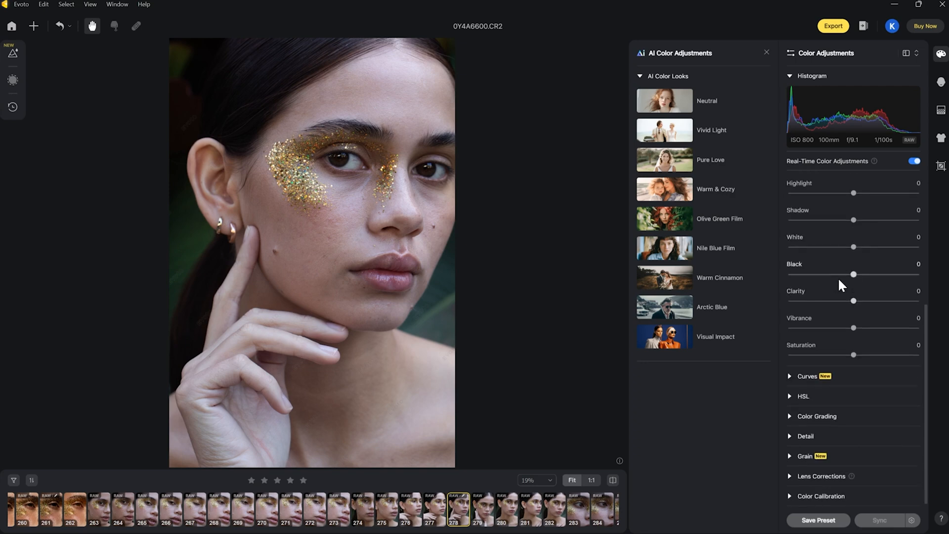
{"action": "scroll", "coordinate": [859, 330], "scroll_direction": "up", "scroll_amount": 5}
{"action": "left_click_drag", "start_coordinate": [857, 287], "coordinate": [866, 286]}
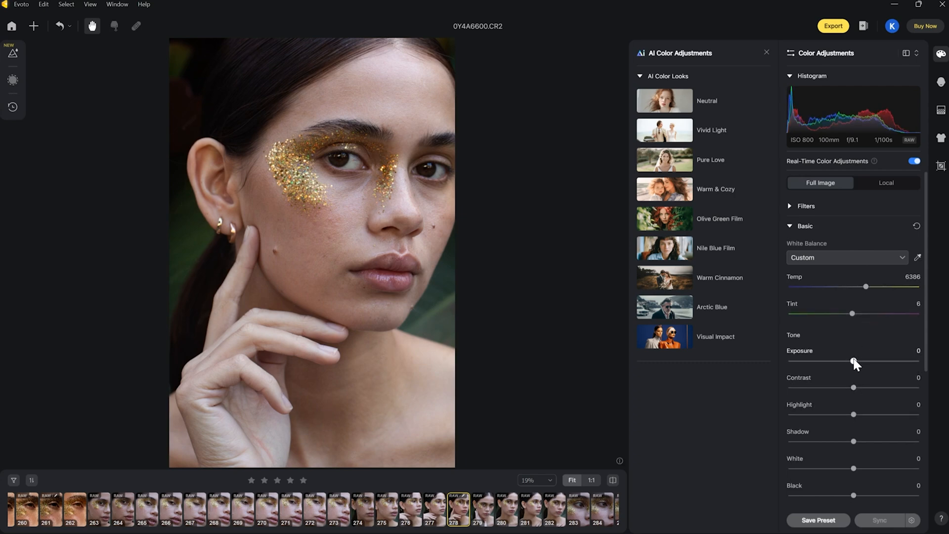
{"action": "left_click_drag", "start_coordinate": [853, 360], "coordinate": [857, 360]}
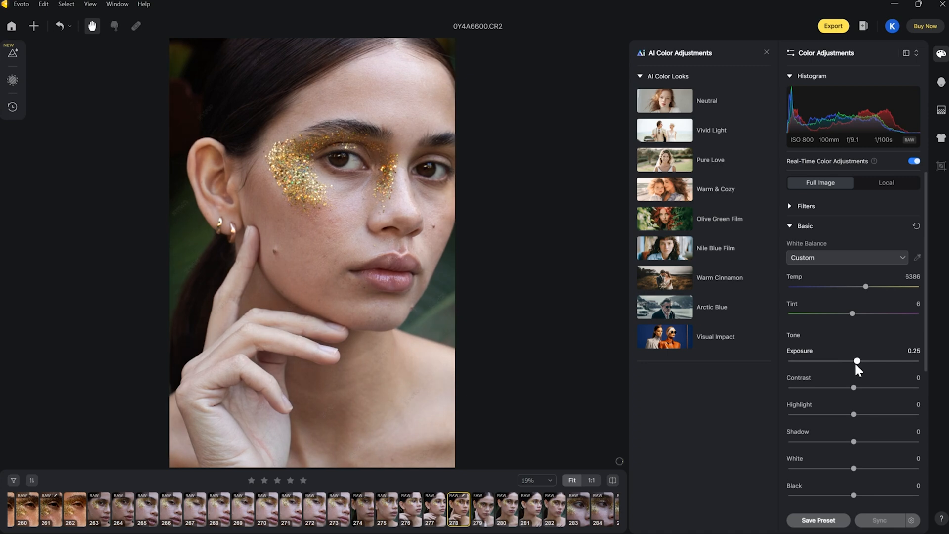
{"action": "left_click_drag", "start_coordinate": [853, 388], "coordinate": [857, 389]}
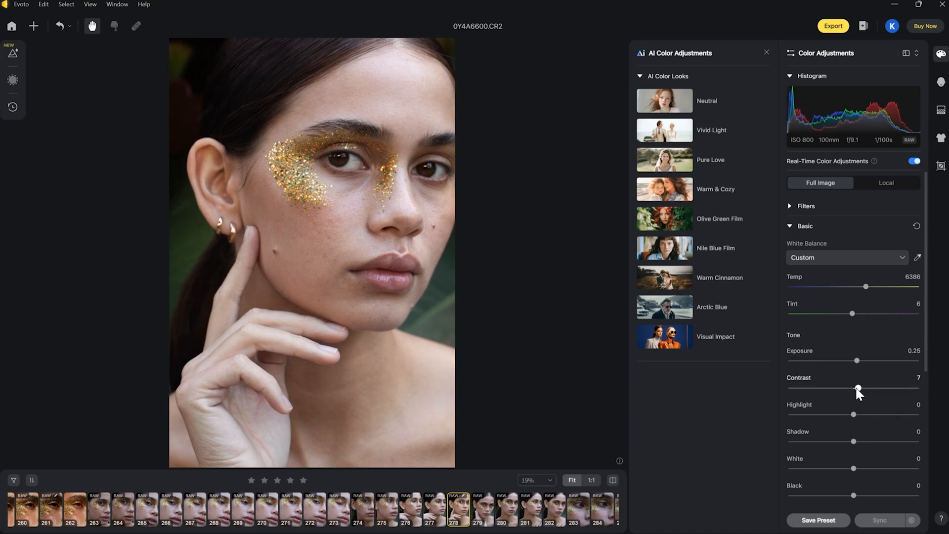
Raise the Black tone value to 11 in the basic color adjustments
{"action": "scroll", "coordinate": [877, 383], "scroll_direction": "down", "scroll_amount": 3}
{"action": "left_click_drag", "start_coordinate": [854, 403], "coordinate": [859, 403]}
{"action": "scroll", "coordinate": [861, 400], "scroll_direction": "up", "scroll_amount": 3}
{"action": "left_click_drag", "start_coordinate": [854, 496], "coordinate": [861, 496]}
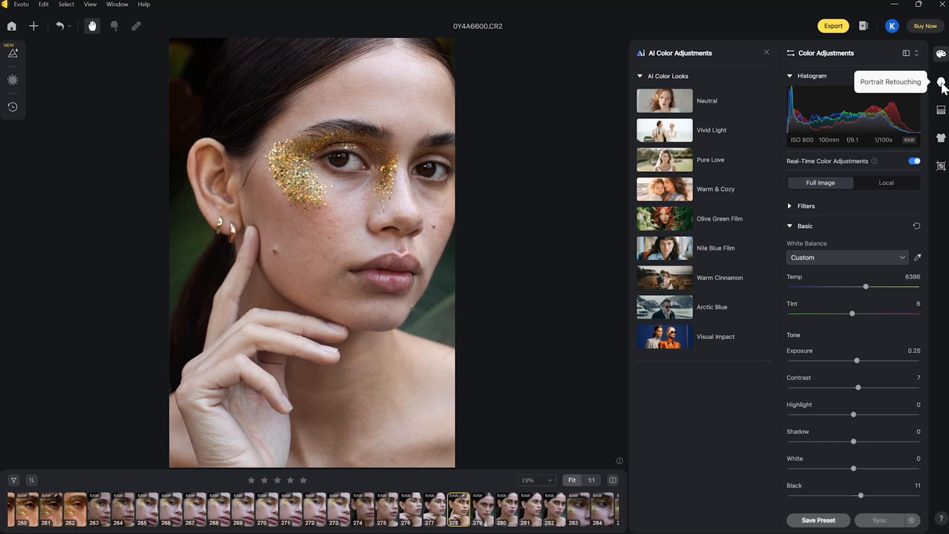
Try Freckle & Acne removal at 28 in Portrait Retouching on the woman's face, and reset Blemish Removal
{"action": "left_click", "coordinate": [941, 83]}
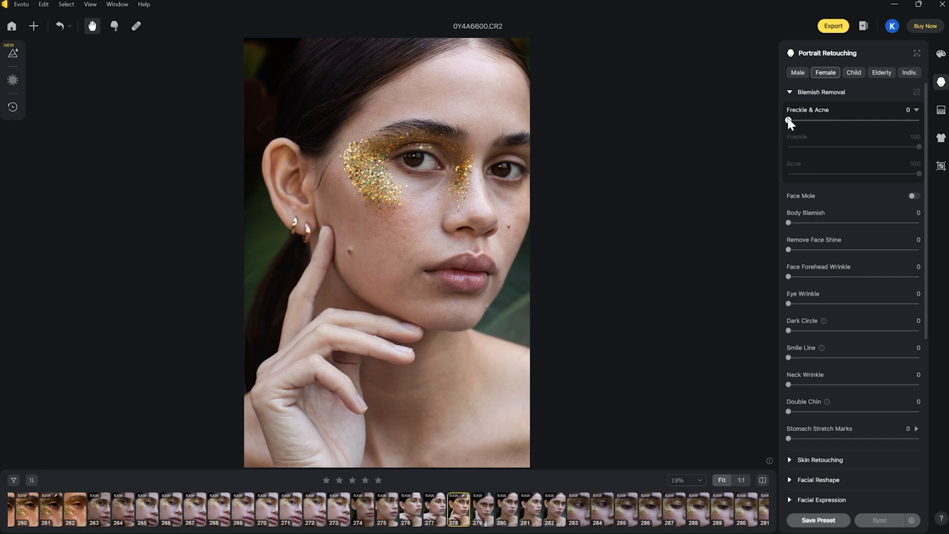
{"action": "left_click_drag", "start_coordinate": [789, 119], "coordinate": [819, 118]}
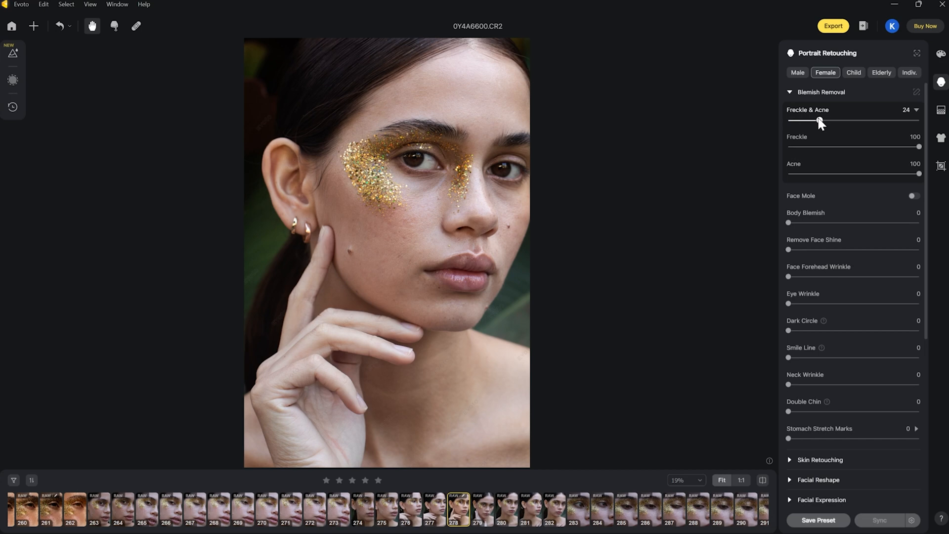
{"action": "left_click", "coordinate": [791, 121]}
{"action": "left_click", "coordinate": [823, 119]}
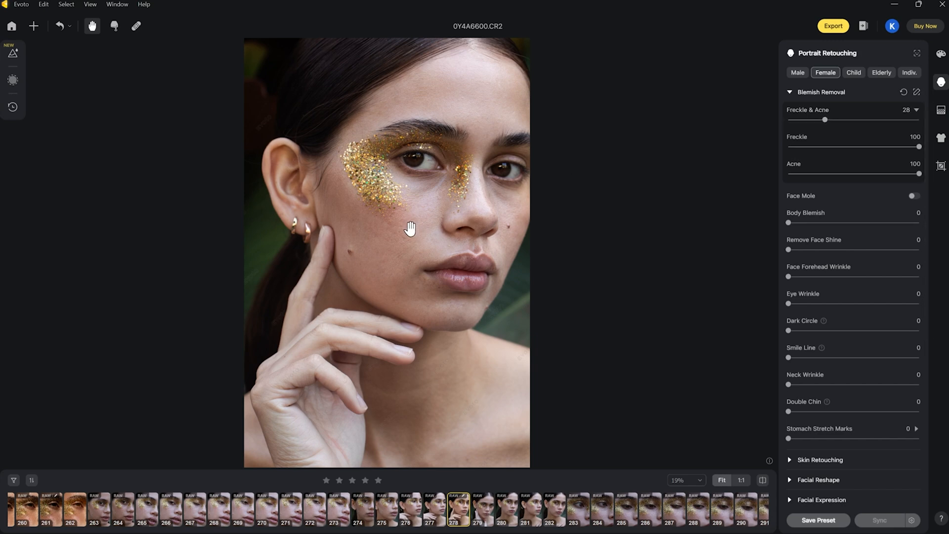
{"action": "scroll", "coordinate": [418, 225], "scroll_direction": "up", "scroll_amount": 3}
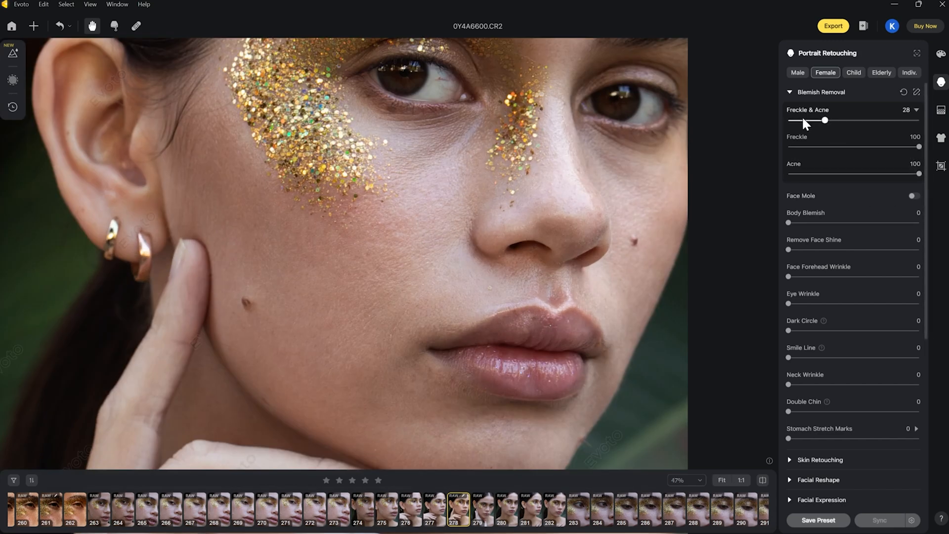
{"action": "left_click", "coordinate": [904, 92]}
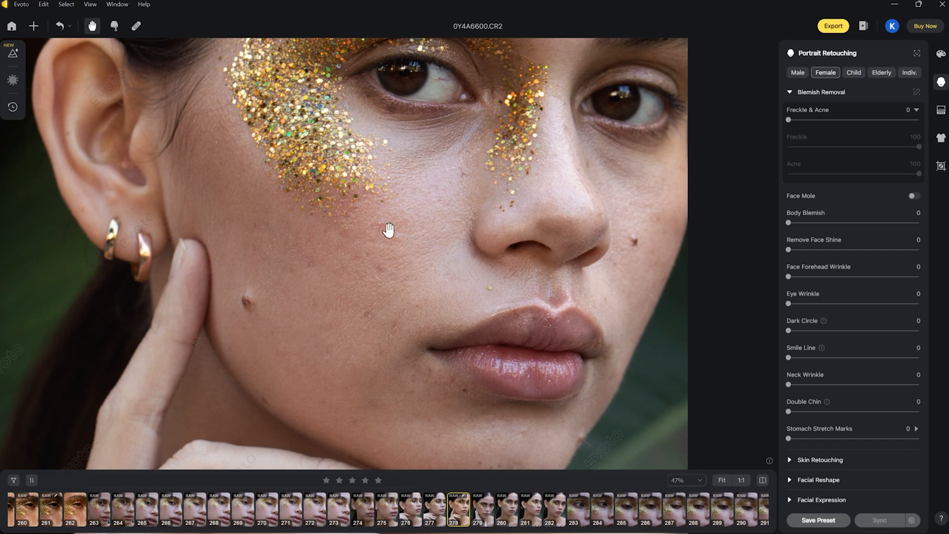
Set the overall Freckle & Acne removal strength to 100
{"action": "left_click", "coordinate": [815, 121]}
{"action": "left_click_drag", "start_coordinate": [819, 120], "coordinate": [846, 120]}
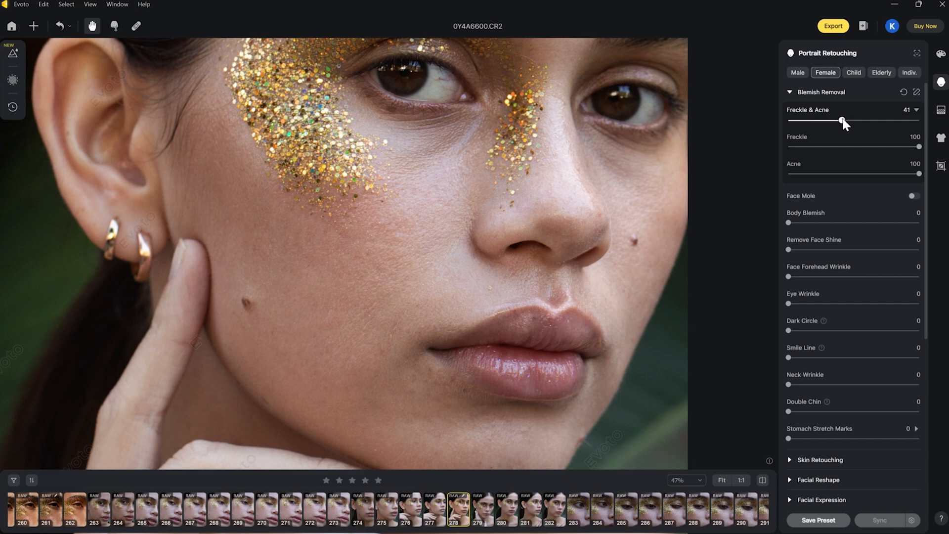
{"action": "left_click", "coordinate": [908, 120]}
{"action": "left_click_drag", "start_coordinate": [908, 120], "coordinate": [923, 121]}
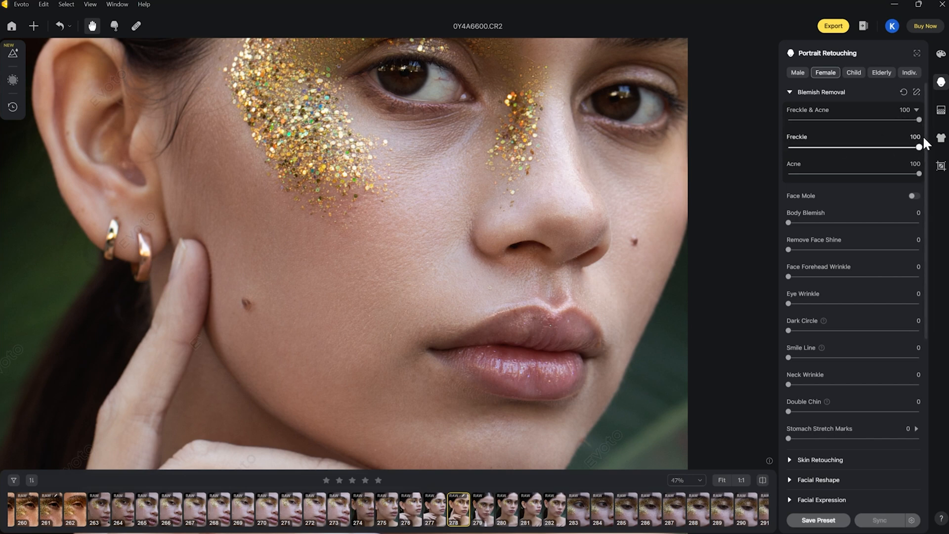
Try the separate Freckle strength at 7 and Acne strength at 64, and reset all Blemish Removal settings
{"action": "left_click_drag", "start_coordinate": [833, 146], "coordinate": [803, 147]}
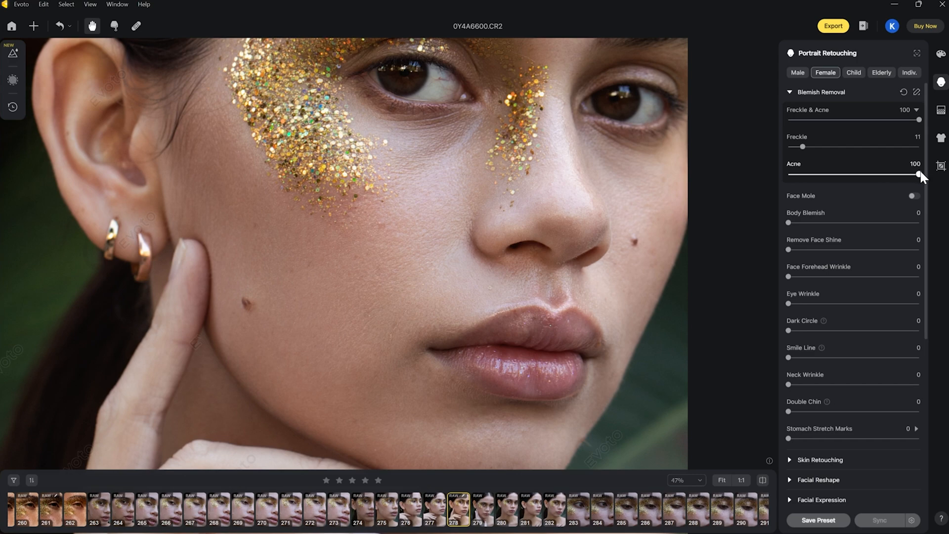
{"action": "left_click_drag", "start_coordinate": [919, 174], "coordinate": [851, 175]}
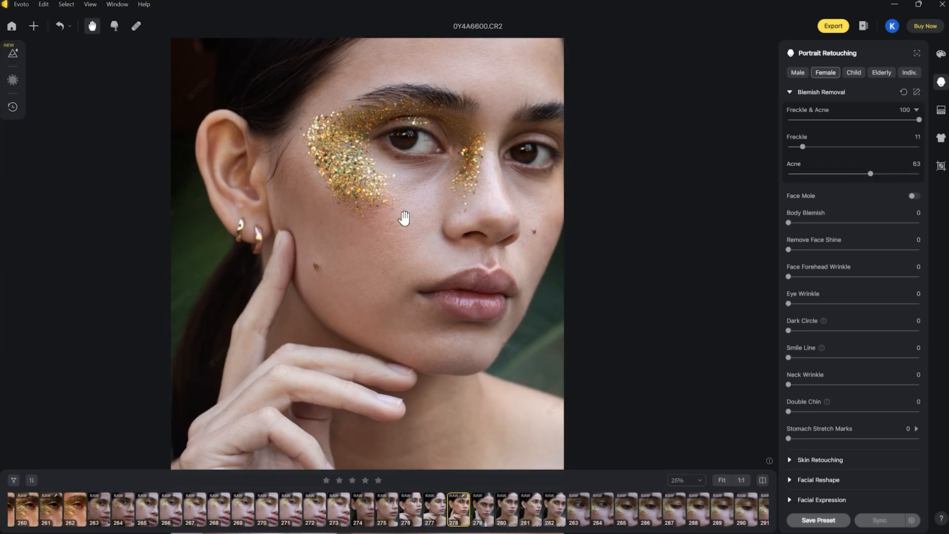
{"action": "scroll", "coordinate": [406, 219], "scroll_direction": "down", "scroll_amount": 4}
{"action": "scroll", "coordinate": [443, 213], "scroll_direction": "up", "scroll_amount": 3}
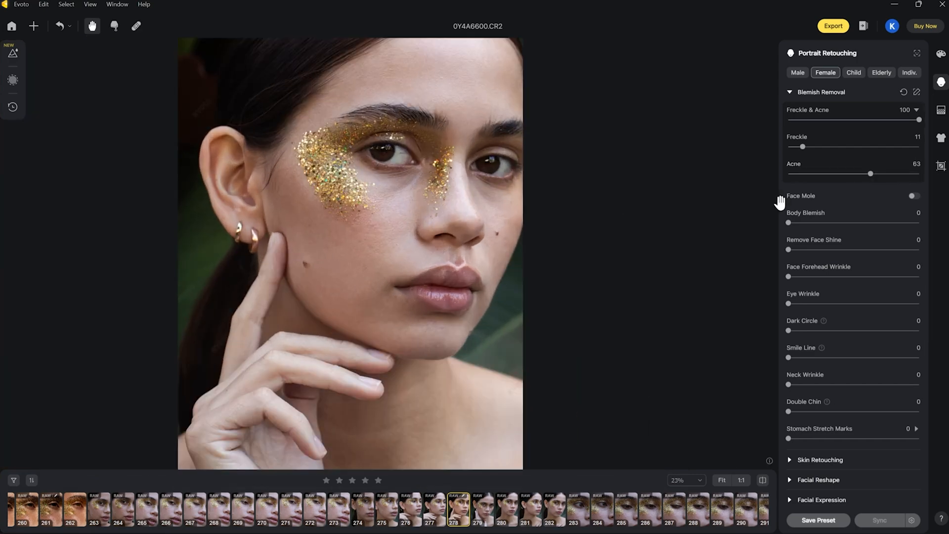
{"action": "left_click", "coordinate": [872, 174]}
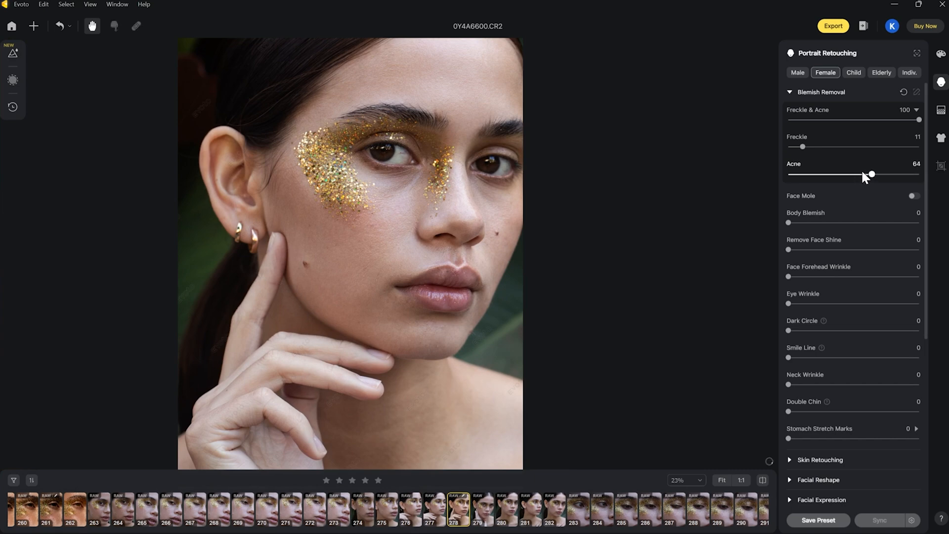
{"action": "left_click_drag", "start_coordinate": [856, 147], "coordinate": [791, 148]}
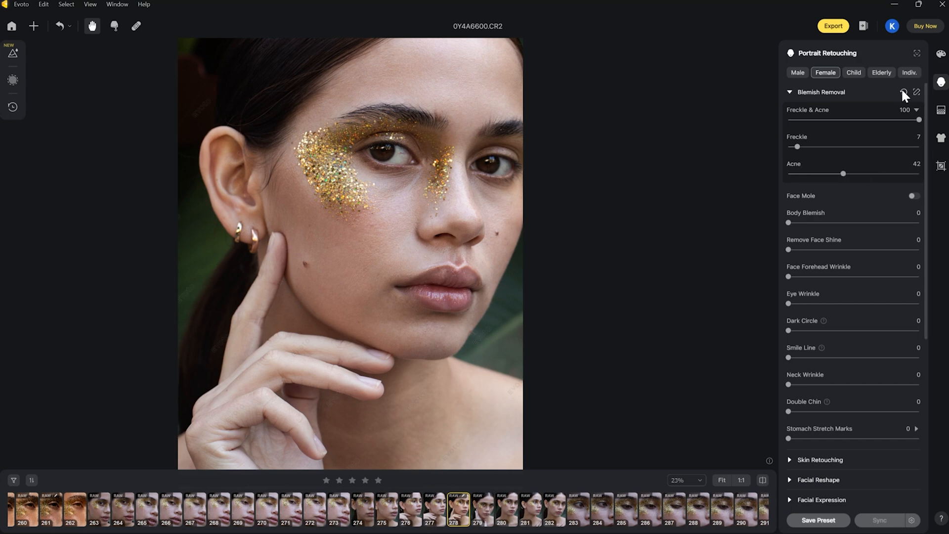
{"action": "left_click", "coordinate": [902, 91]}
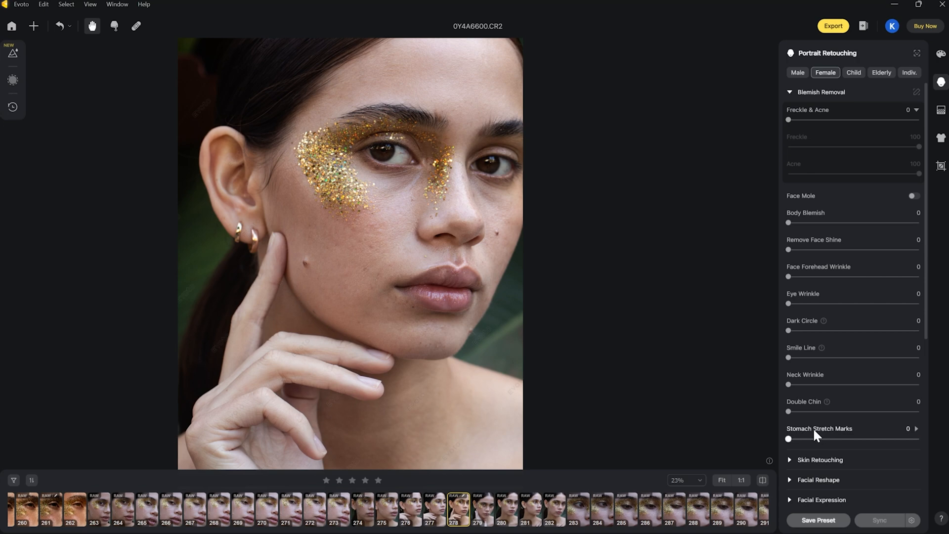
Expand Skin Retouching, try Smooth Face Skin (Dodge & Burn) at 98 on the face, and reduce it to 4
{"action": "scroll", "coordinate": [812, 431], "scroll_direction": "down", "scroll_amount": 2}
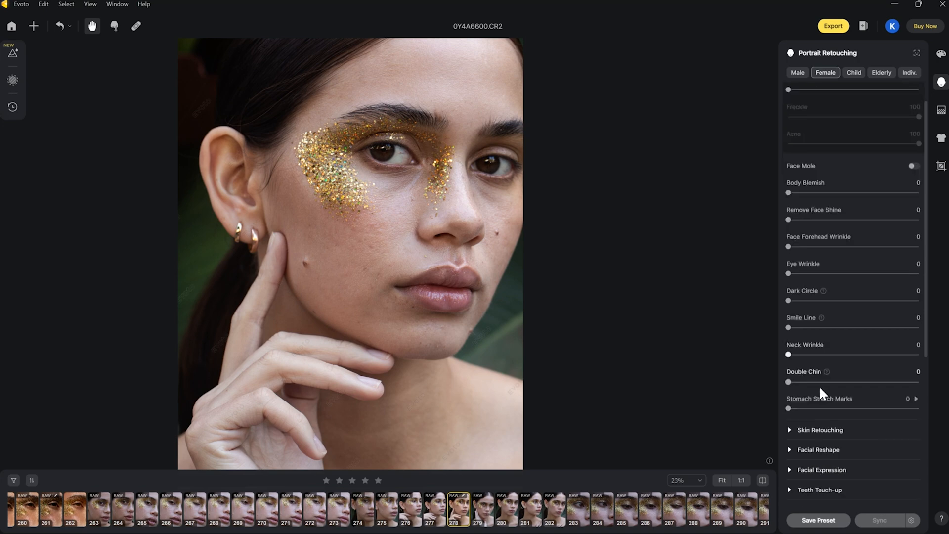
{"action": "left_click", "coordinate": [820, 397]}
{"action": "scroll", "coordinate": [815, 366], "scroll_direction": "down", "scroll_amount": 3}
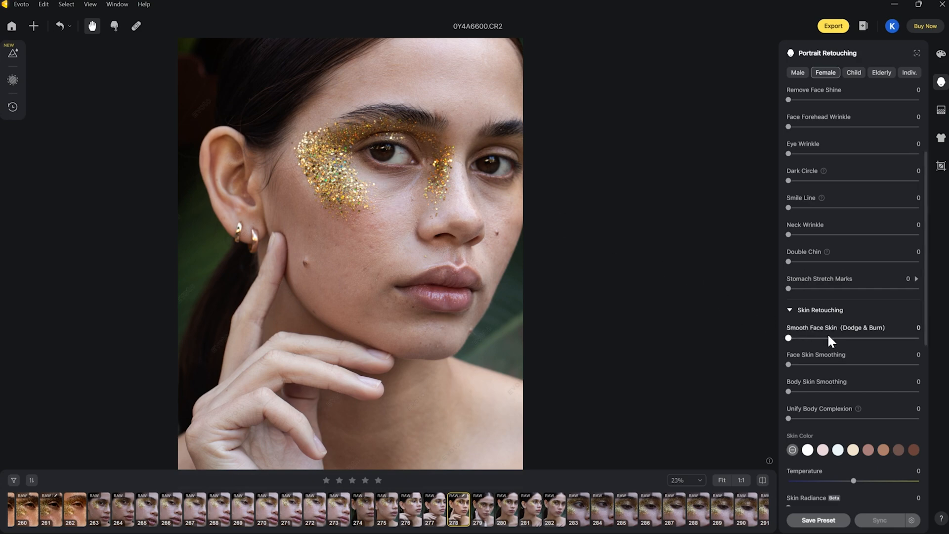
{"action": "left_click_drag", "start_coordinate": [790, 339], "coordinate": [843, 338]}
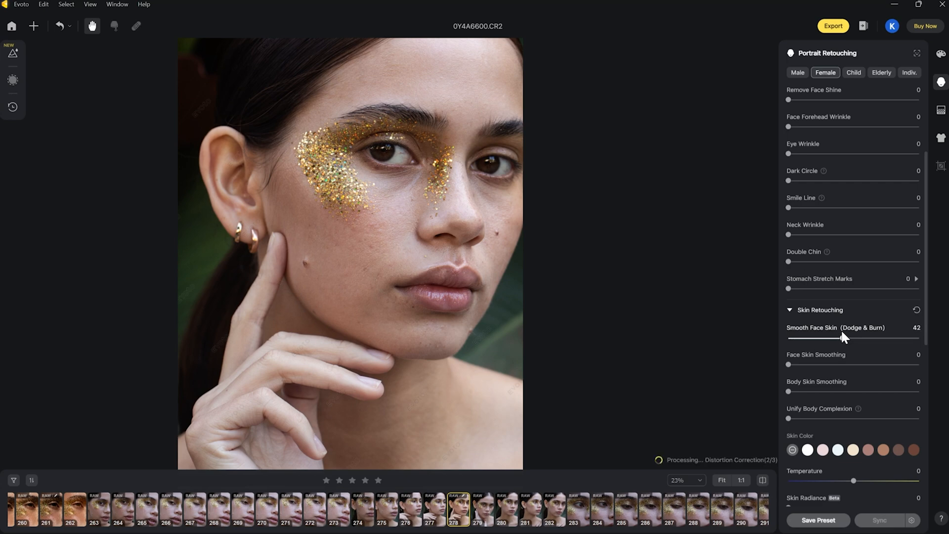
{"action": "left_click", "coordinate": [885, 339]}
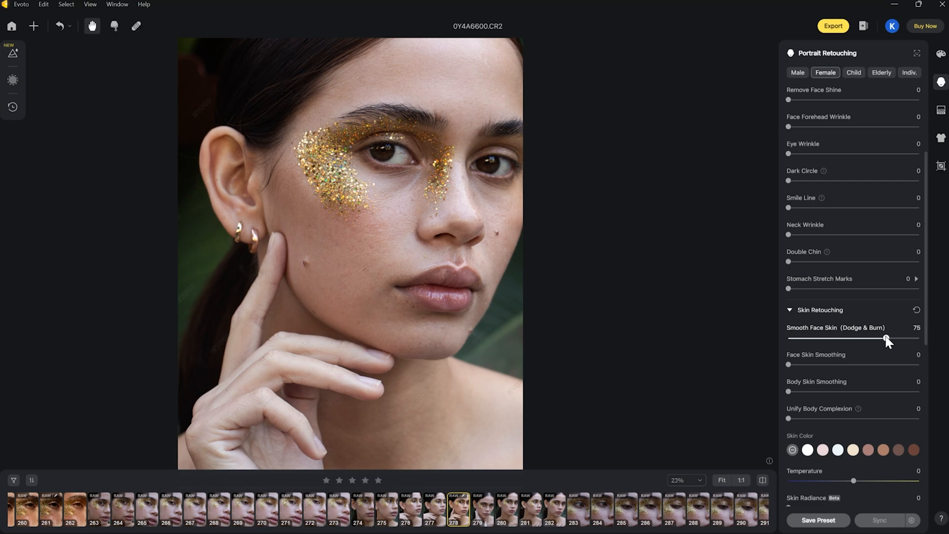
{"action": "left_click", "coordinate": [916, 339]}
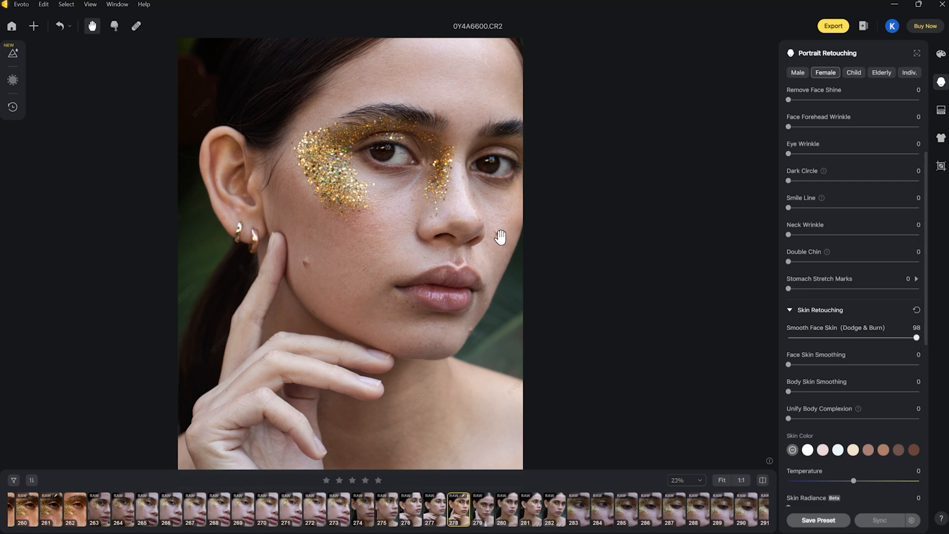
{"action": "scroll", "coordinate": [377, 218], "scroll_direction": "up", "scroll_amount": 4}
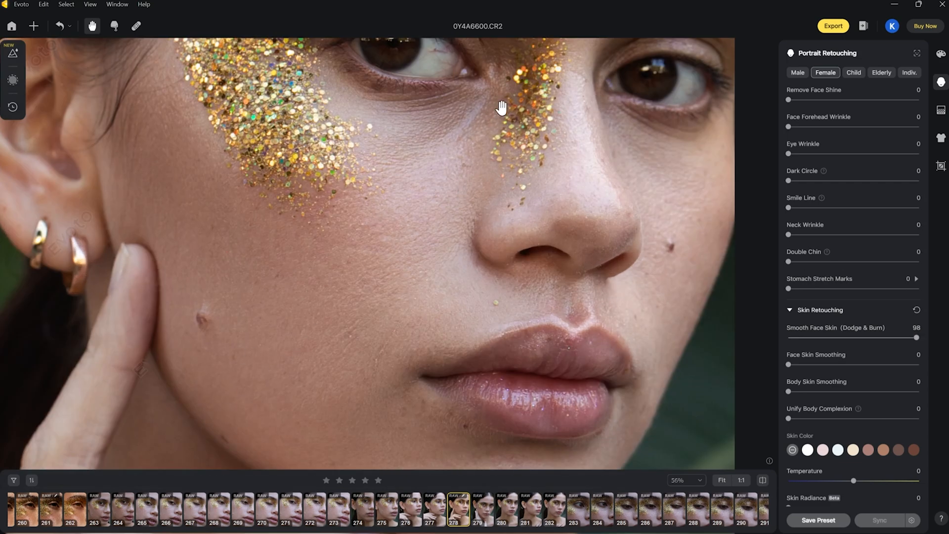
{"action": "left_click_drag", "start_coordinate": [866, 335], "coordinate": [793, 335]}
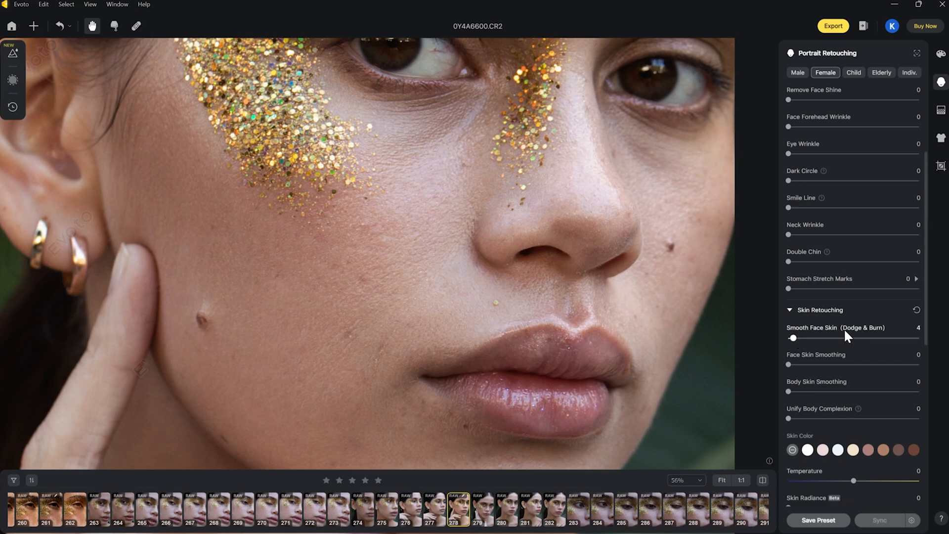
Compare high and low strengths of Smooth Face Skin (Dodge & Burn) on the face, and set it to 56
{"action": "left_click", "coordinate": [917, 338]}
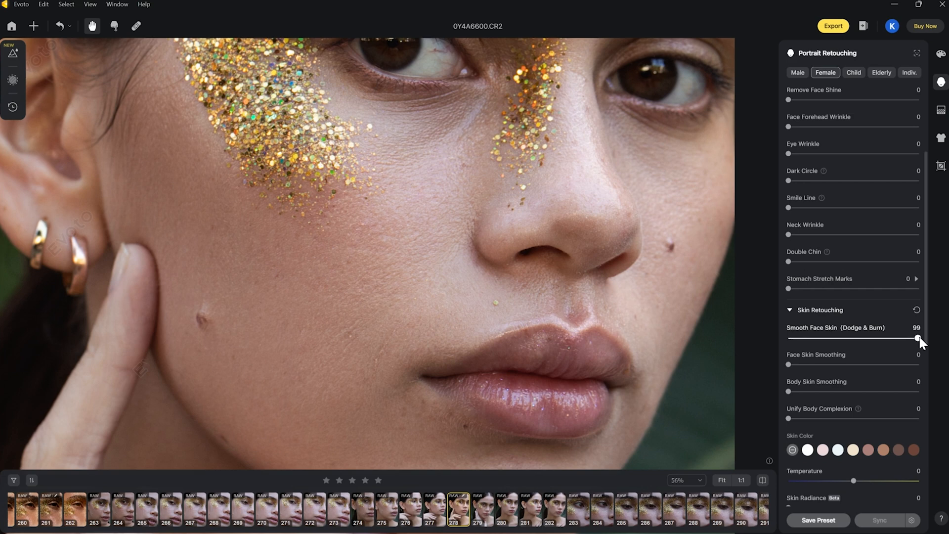
{"action": "left_click", "coordinate": [801, 338]}
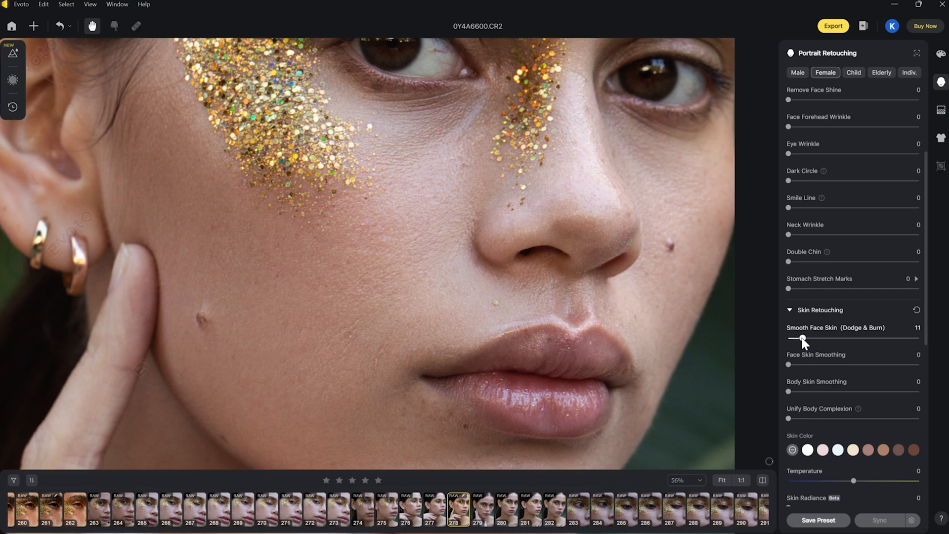
{"action": "left_click", "coordinate": [916, 338]}
{"action": "left_click", "coordinate": [827, 338]}
{"action": "left_click", "coordinate": [861, 337]}
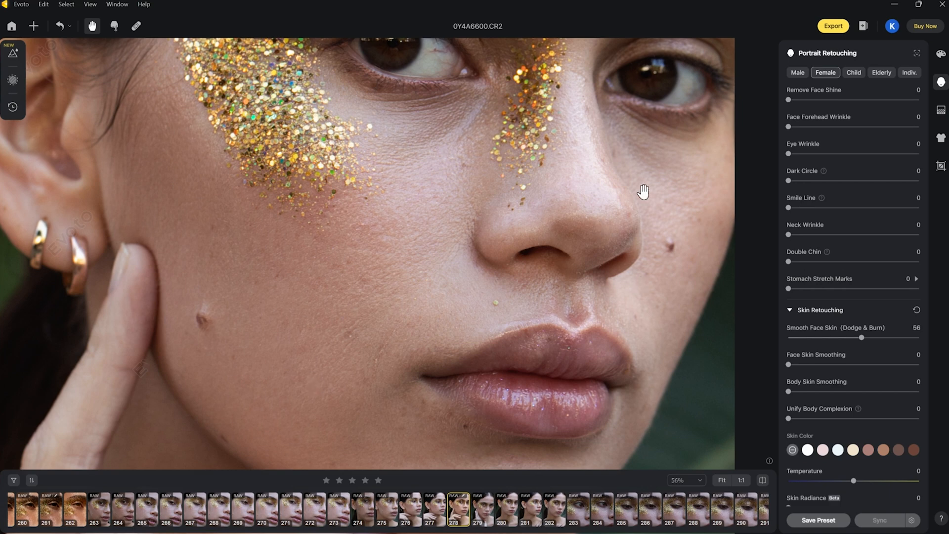
Set Dark Circle reduction under the woman's eyes to 52, comparing it with weaker strengths
{"action": "left_click_drag", "start_coordinate": [557, 206], "coordinate": [504, 327]}
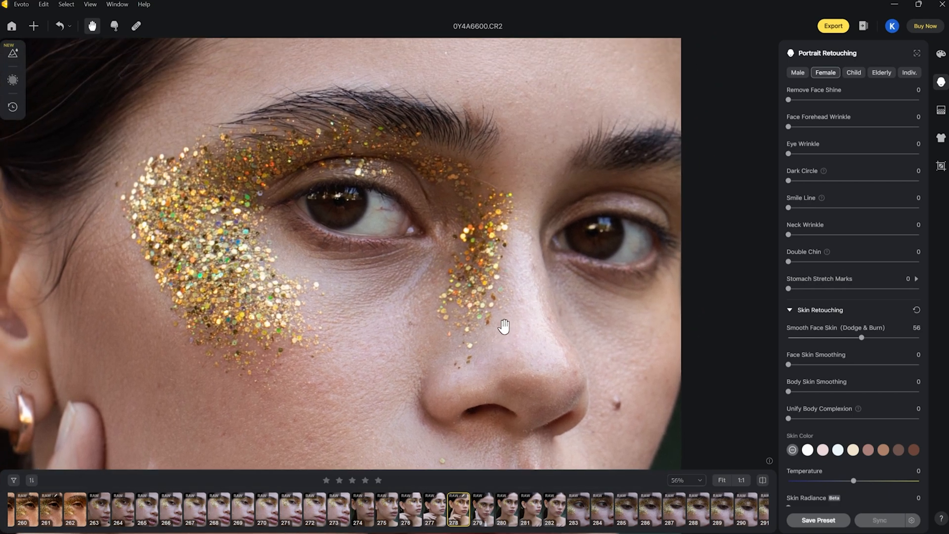
{"action": "left_click", "coordinate": [847, 180]}
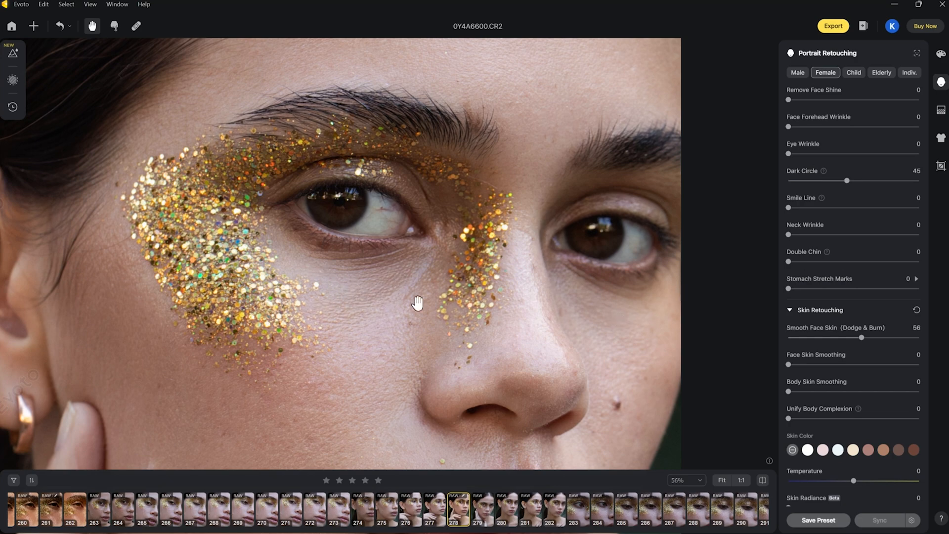
{"action": "left_click", "coordinate": [802, 180]}
{"action": "left_click", "coordinate": [856, 180]}
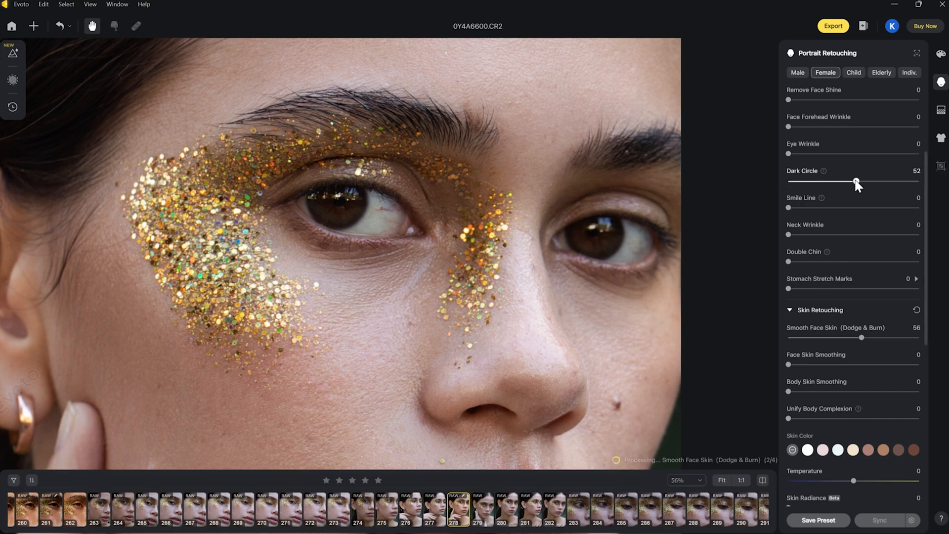
Expand the Eyes retouching settings and set Removing Red Veins to 44
{"action": "scroll", "coordinate": [847, 232], "scroll_direction": "down", "scroll_amount": 5}
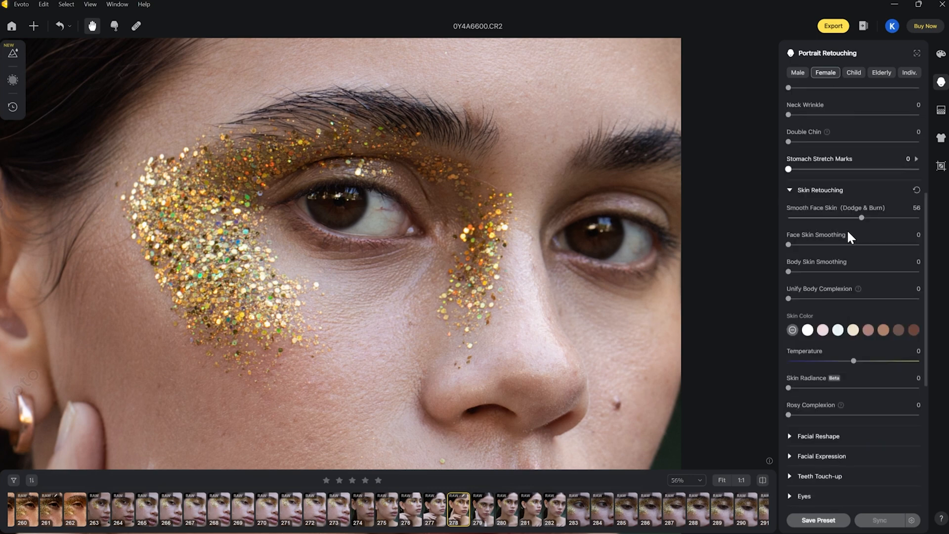
{"action": "left_click", "coordinate": [790, 377]}
{"action": "scroll", "coordinate": [847, 340], "scroll_direction": "down", "scroll_amount": 2}
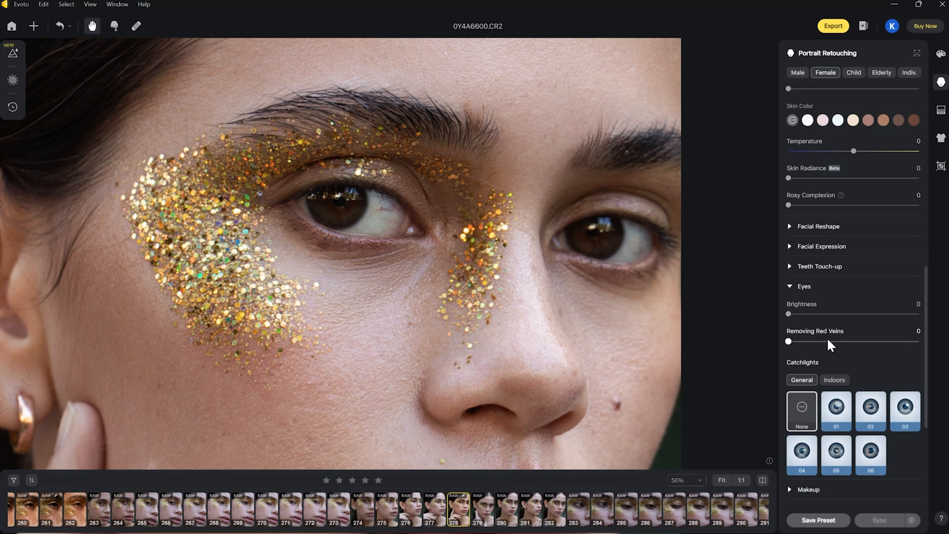
{"action": "left_click_drag", "start_coordinate": [792, 340], "coordinate": [845, 335]}
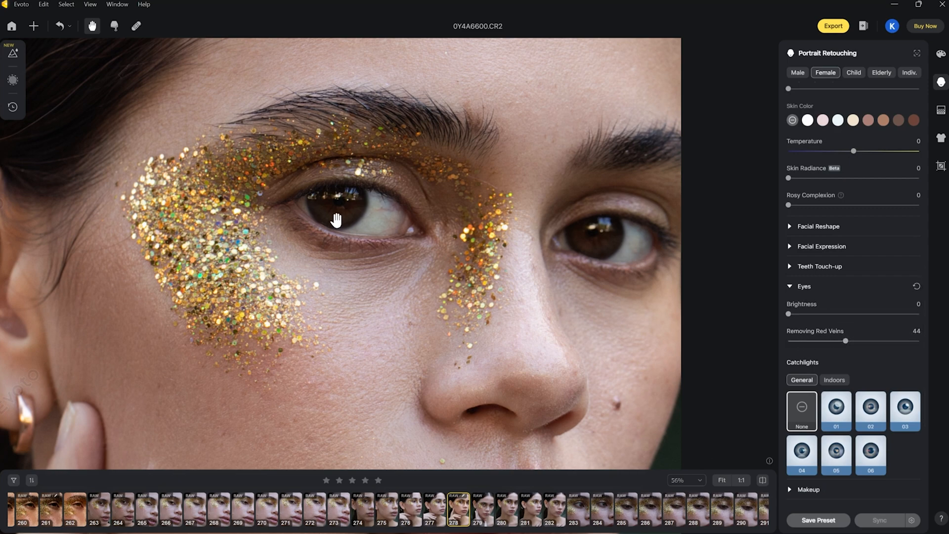
{"action": "left_click", "coordinate": [860, 341]}
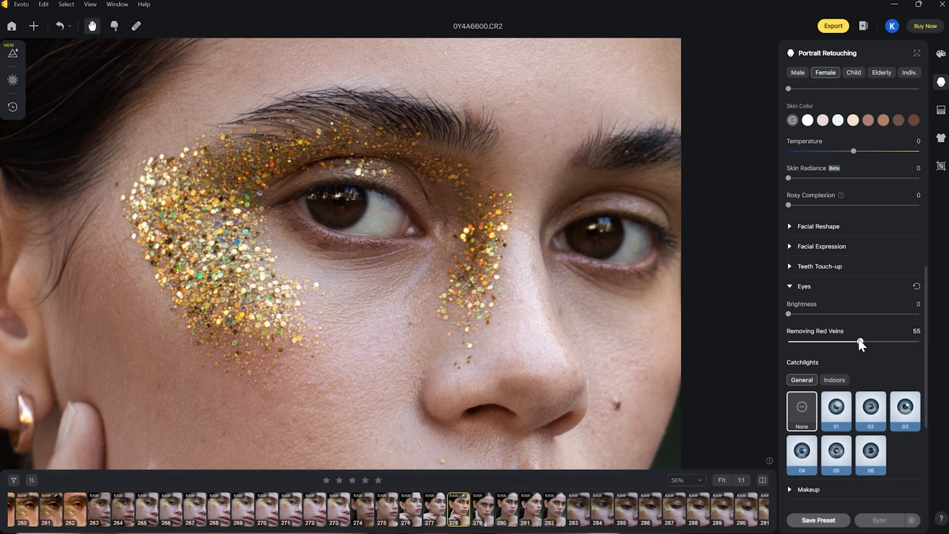
{"action": "left_click", "coordinate": [847, 341]}
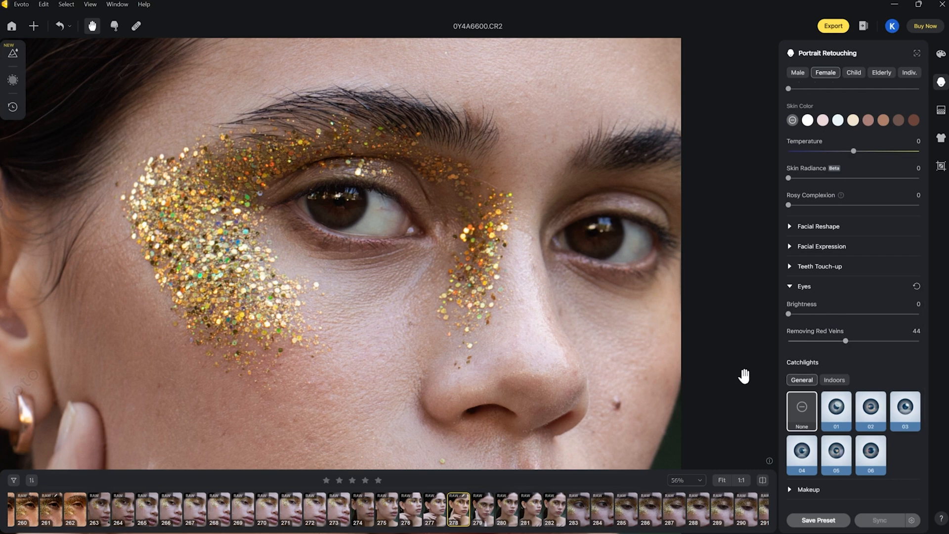
Compare the original and retouched portrait repeatedly, both close up on the eyes and with the whole photo in view
{"action": "key", "text": "backslash"}
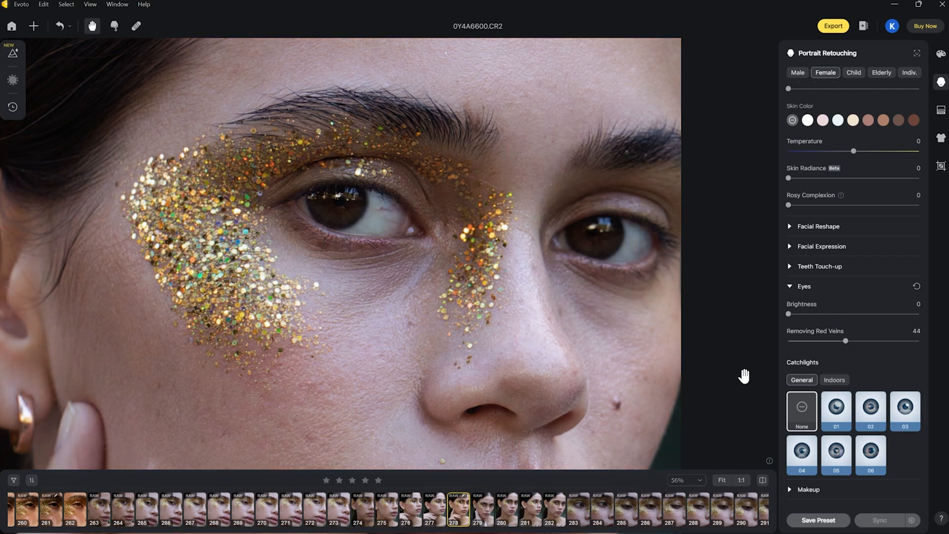
{"action": "key", "text": "backslash"}
{"action": "key", "text": "ctrl+0"}
{"action": "key", "text": "backslash"}
{"action": "key", "text": "backslash"}
{"action": "key", "text": "backslash"}
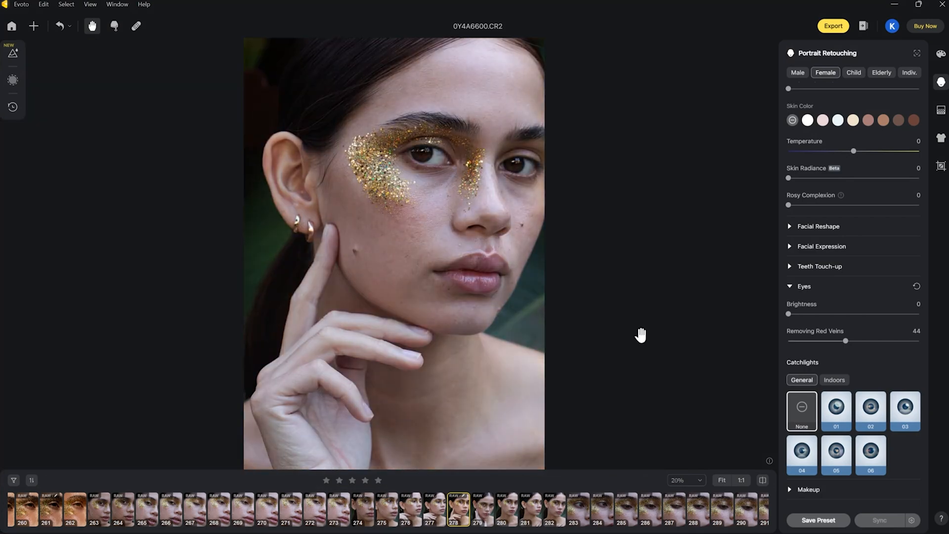
{"action": "key", "text": "backslash"}
{"action": "key", "text": "backslash"}
{"action": "key", "text": "backslash"}
{"action": "key", "text": "backslash"}
{"action": "key", "text": "backslash"}
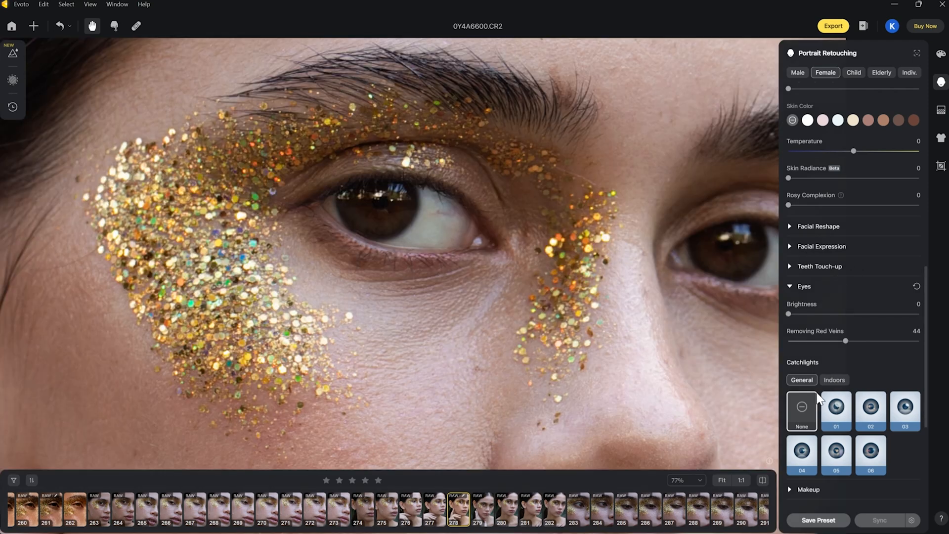
Try General catchlight 04 on the eyes at amounts of 48 and 24
{"action": "left_click", "coordinate": [808, 453]}
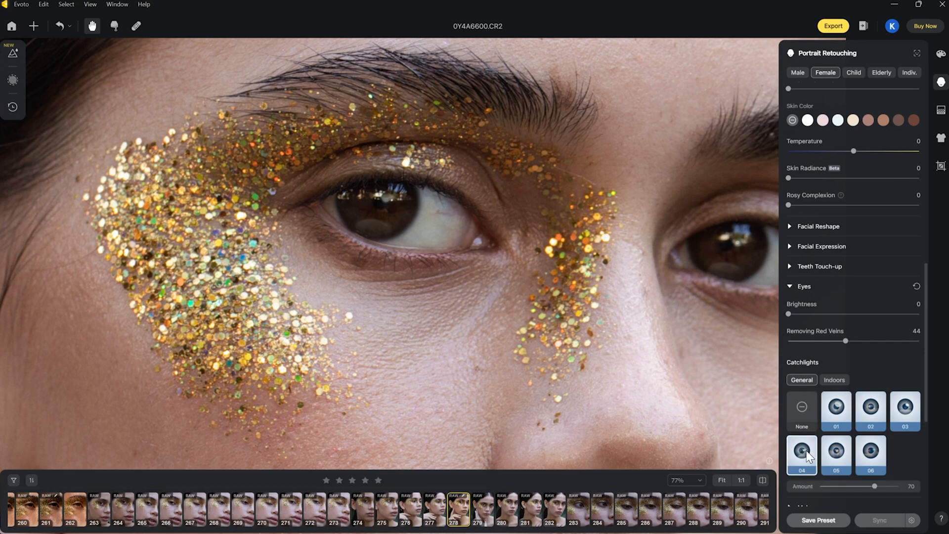
{"action": "left_click", "coordinate": [844, 487]}
{"action": "left_click", "coordinate": [858, 487]}
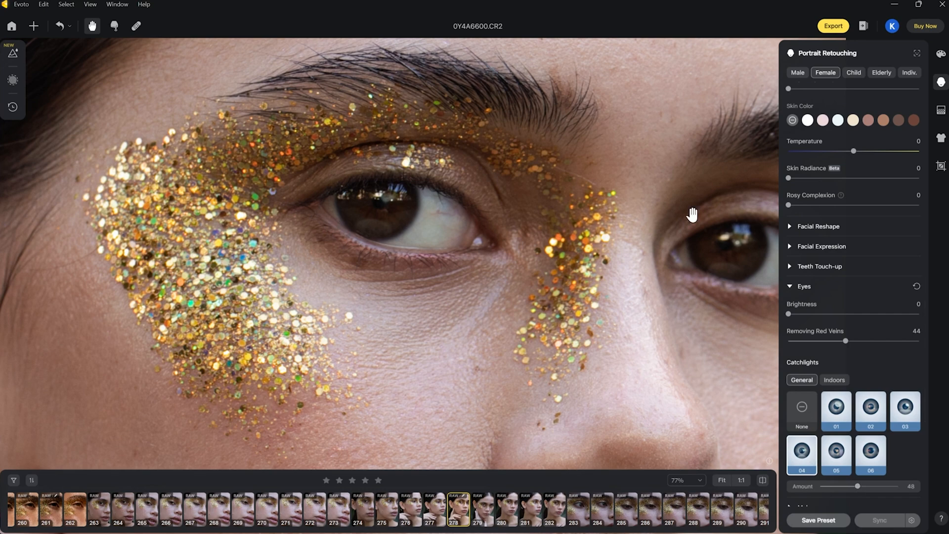
{"action": "scroll", "coordinate": [494, 210], "scroll_direction": "down", "scroll_amount": 3}
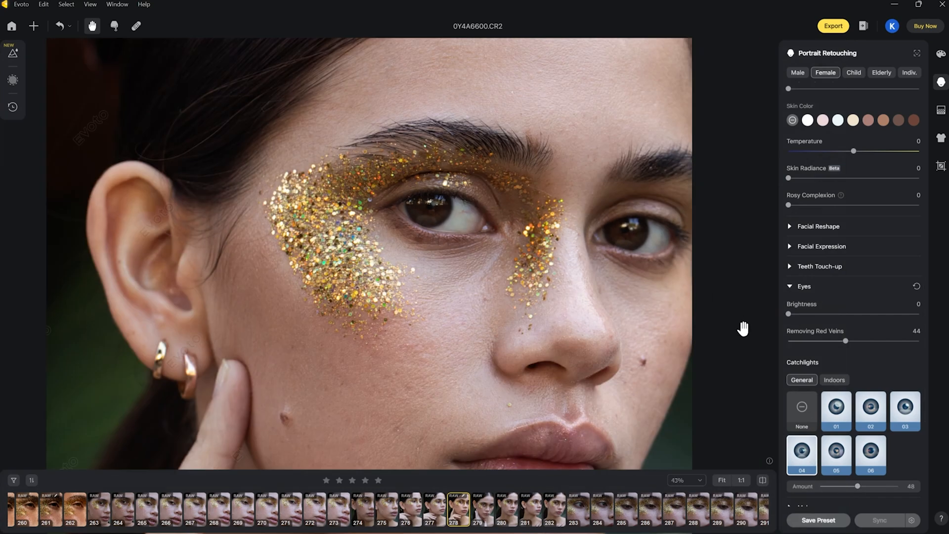
{"action": "left_click", "coordinate": [839, 486]}
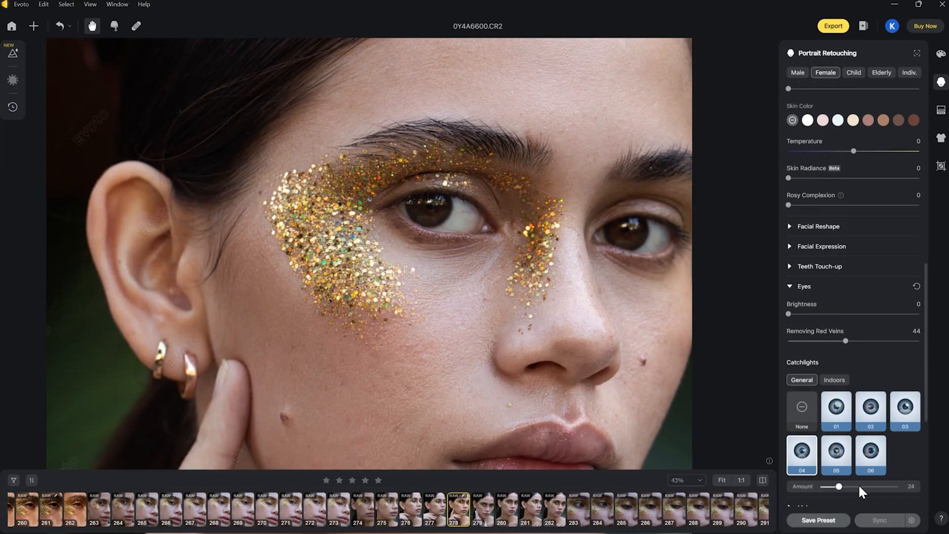
Try General catchlights 01 and 02 on the eyes, varying the amount of catchlight 02
{"action": "left_click", "coordinate": [846, 414]}
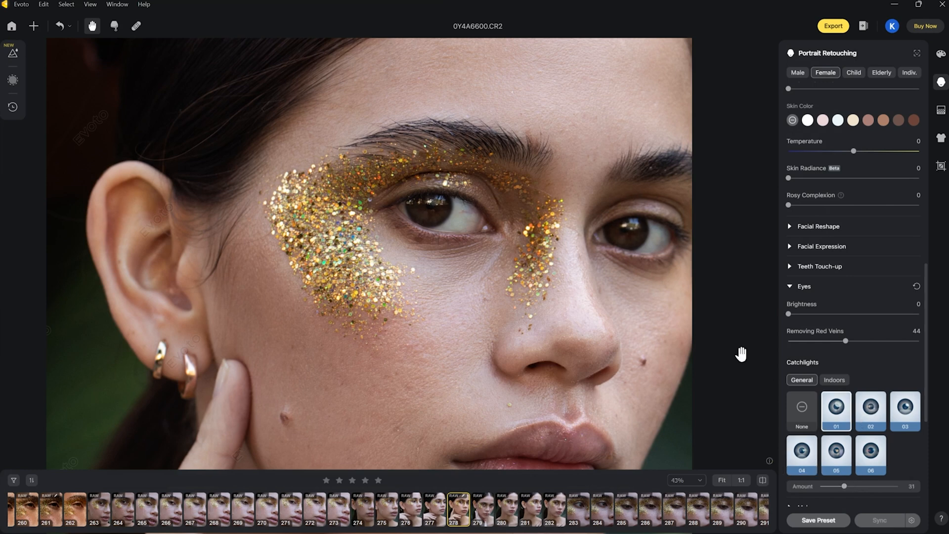
{"action": "left_click", "coordinate": [871, 408]}
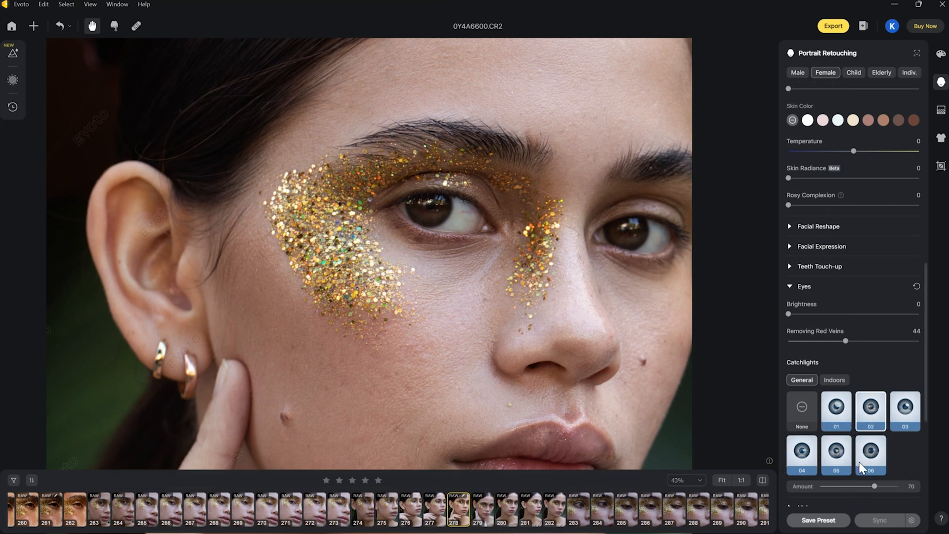
{"action": "left_click", "coordinate": [845, 486]}
{"action": "left_click", "coordinate": [869, 486]}
Try Indoors catchlight 03 on the eyes, and apply Indoors catchlight 06 with an amount of 29
{"action": "left_click", "coordinate": [836, 381]}
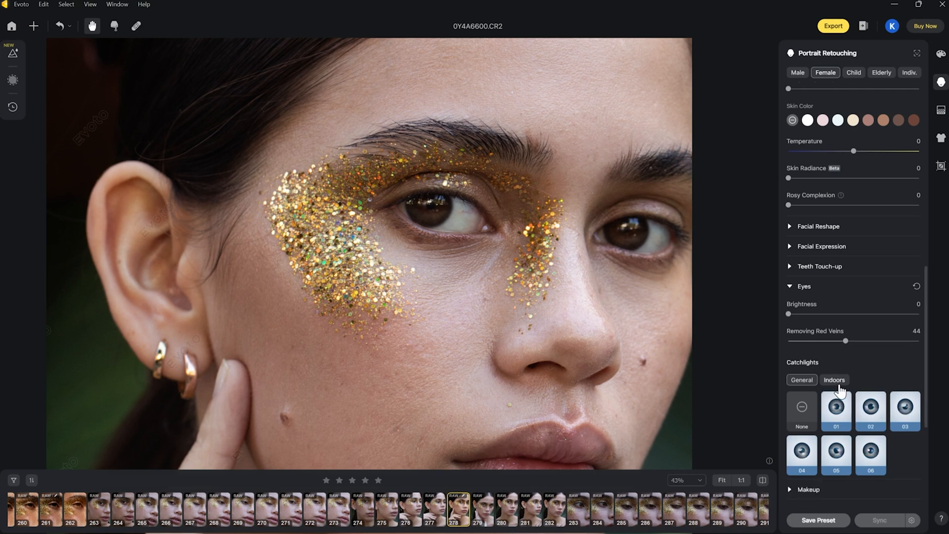
{"action": "left_click", "coordinate": [905, 410]}
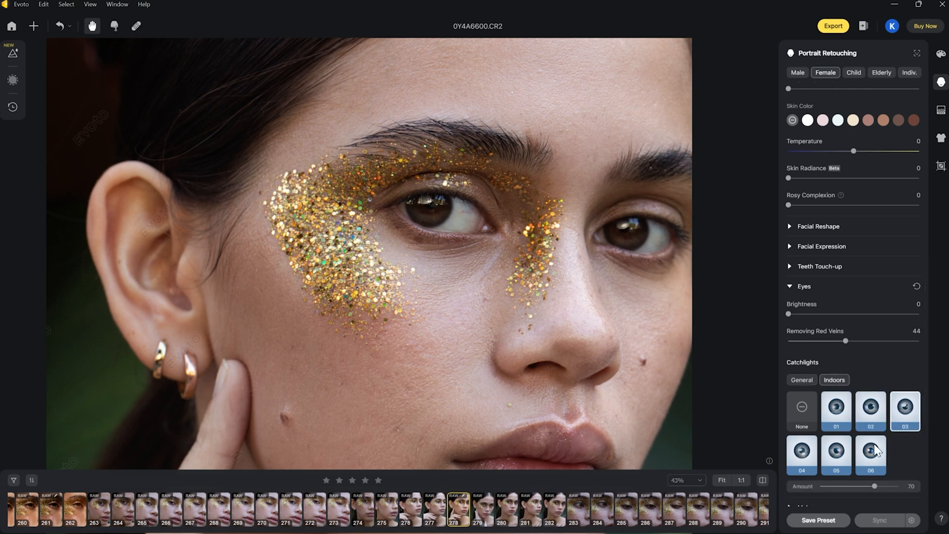
{"action": "left_click", "coordinate": [873, 457]}
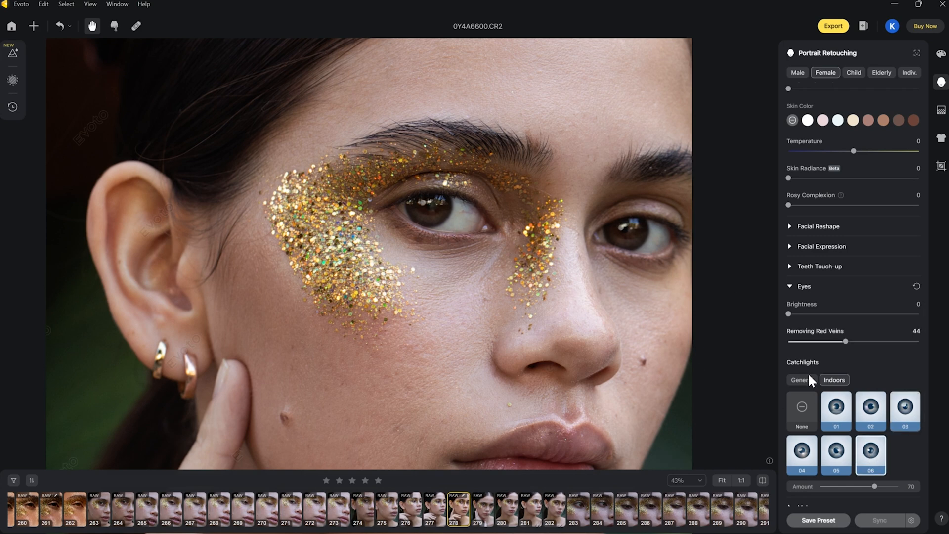
{"action": "left_click", "coordinate": [843, 483]}
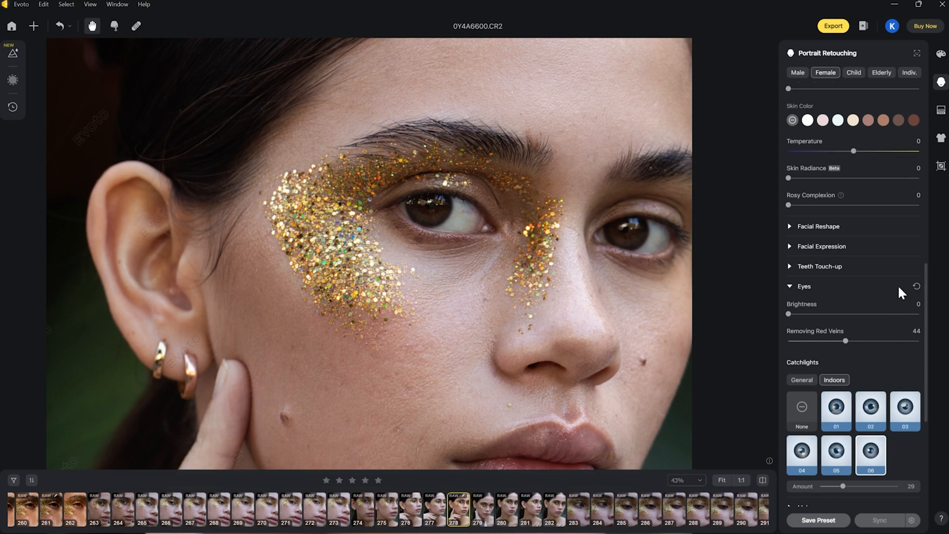
Set the overall Freckle & Acne removal to 65, with Freckle at 11 and Acne at 76
{"action": "key", "text": "ctrl+0"}
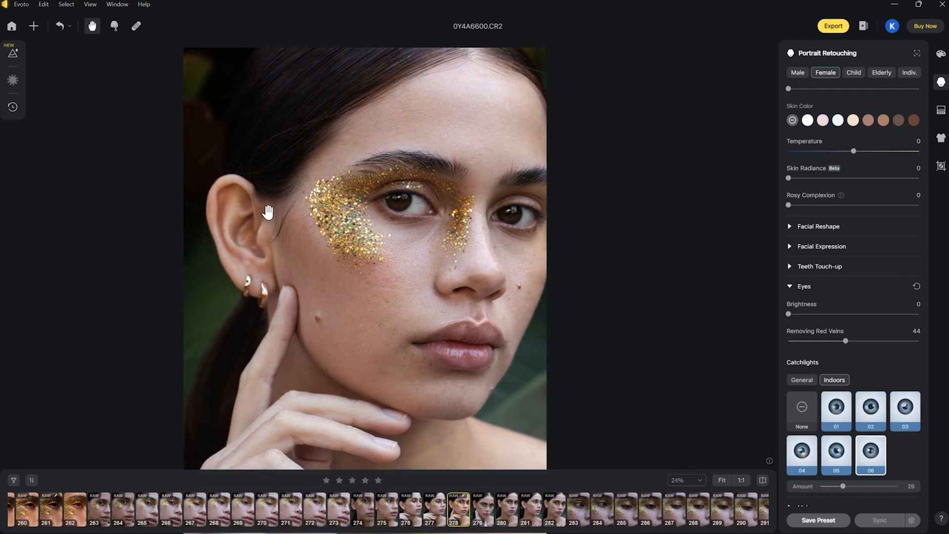
{"action": "scroll", "coordinate": [865, 252], "scroll_direction": "up", "scroll_amount": 3}
{"action": "scroll", "coordinate": [871, 261], "scroll_direction": "up", "scroll_amount": 7}
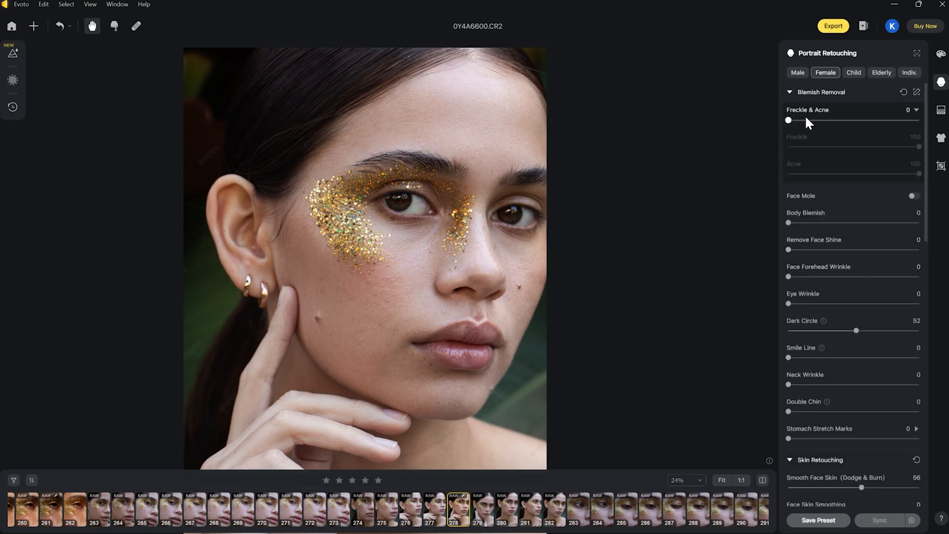
{"action": "left_click_drag", "start_coordinate": [789, 120], "coordinate": [871, 120]}
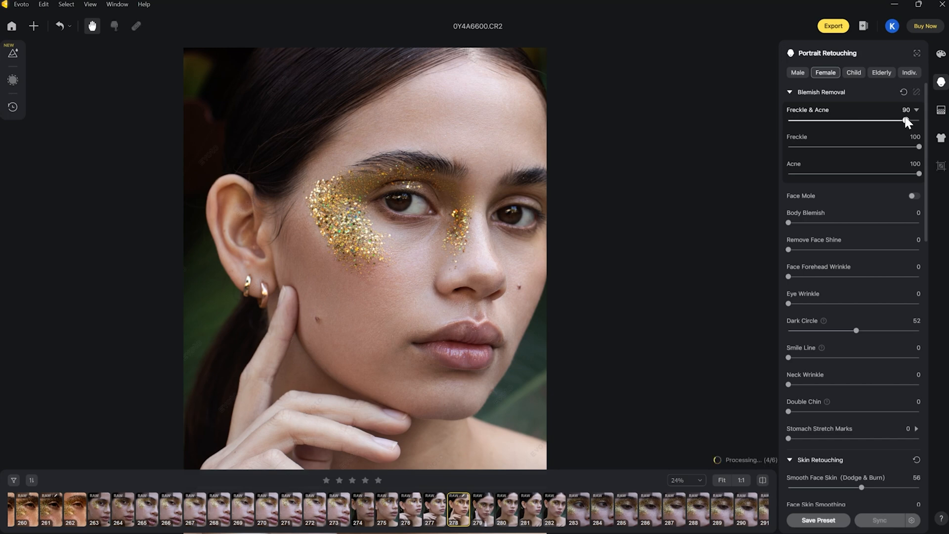
{"action": "left_click_drag", "start_coordinate": [886, 120], "coordinate": [874, 120]}
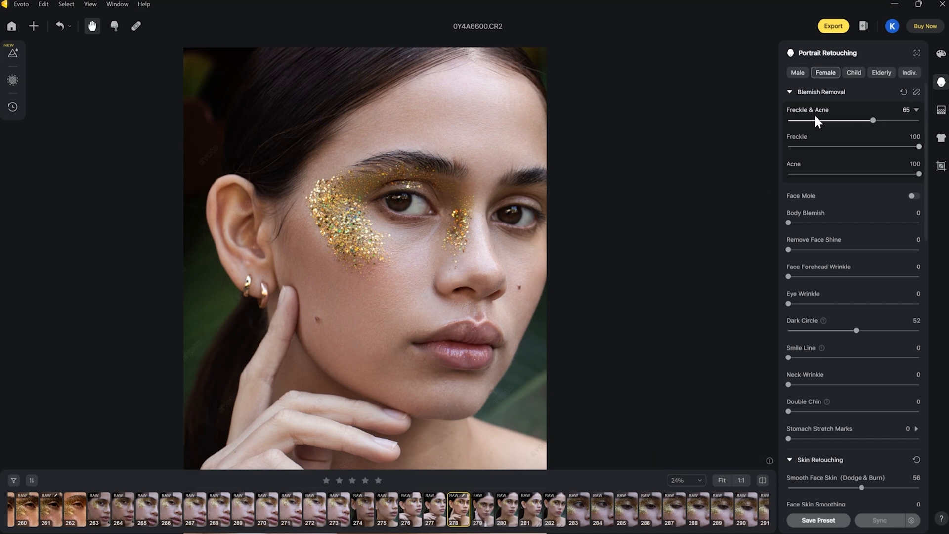
{"action": "left_click", "coordinate": [803, 146]}
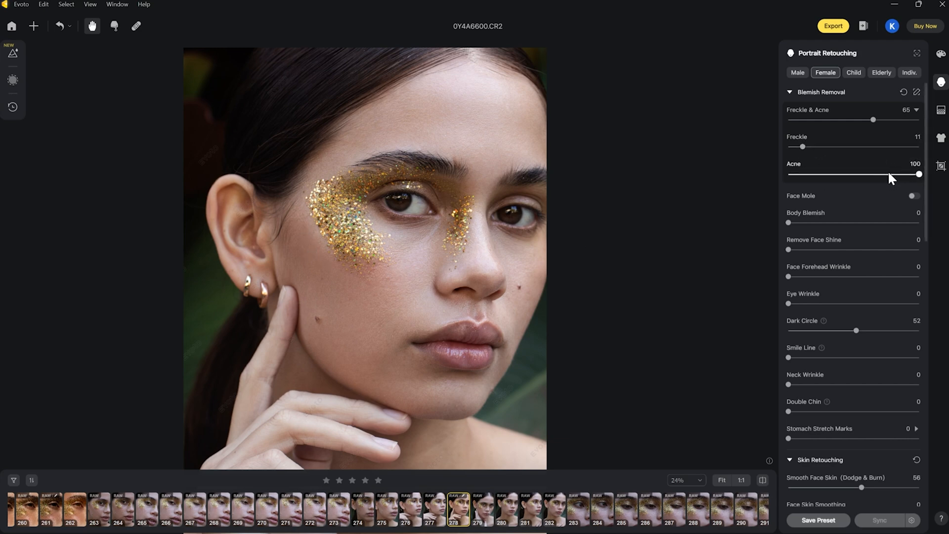
{"action": "left_click_drag", "start_coordinate": [888, 173], "coordinate": [874, 173]}
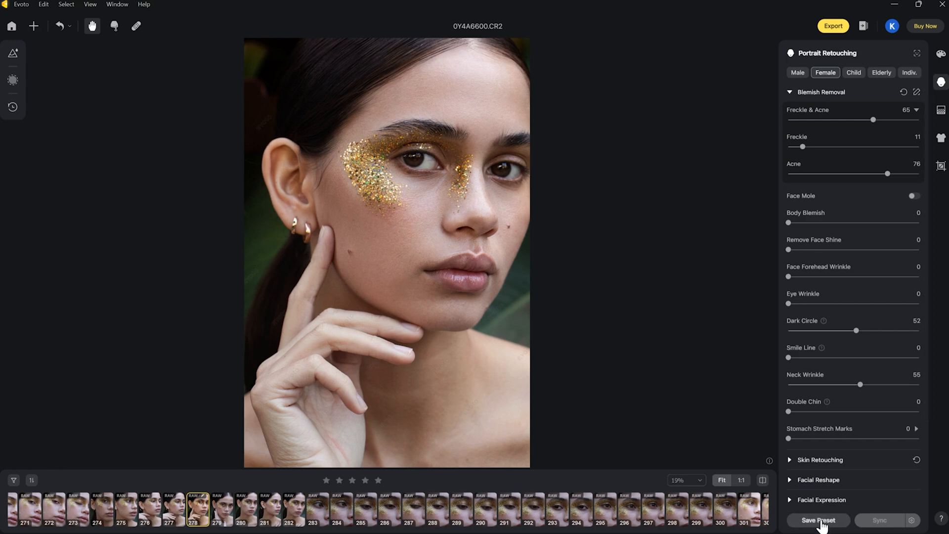
Save the current look as a combination preset named Glitter Set in a new group called Glitter Series
{"action": "left_click", "coordinate": [818, 520]}
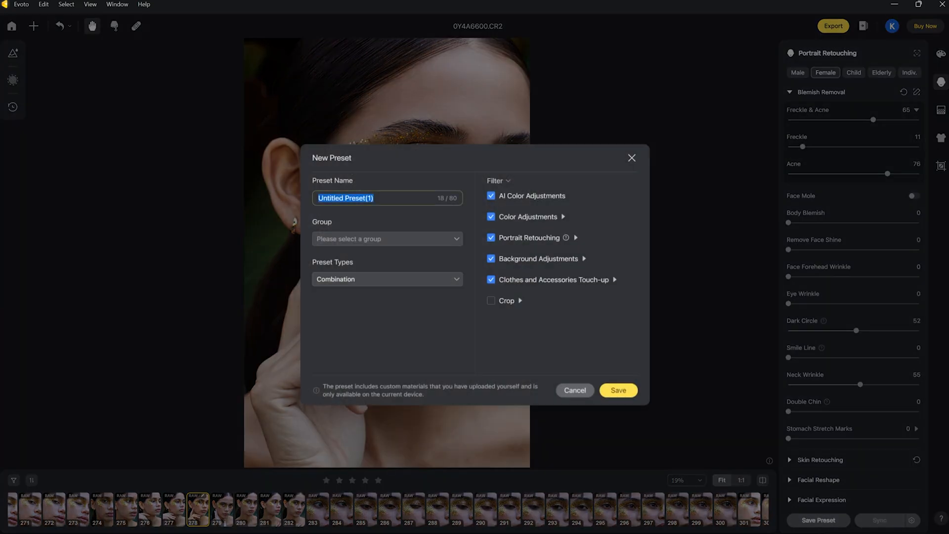
{"action": "key", "text": "BackSpace"}
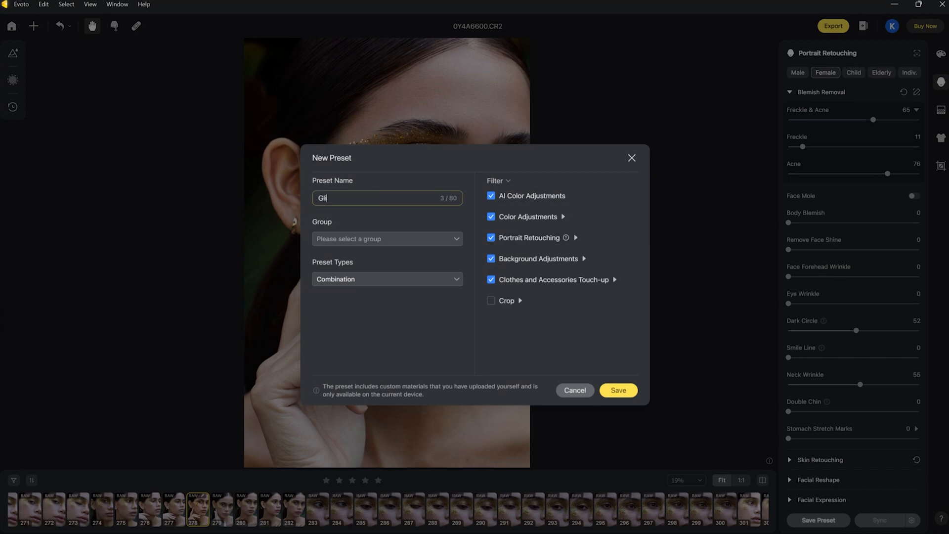
{"action": "type", "text": "Glitter Set"}
{"action": "left_click", "coordinate": [454, 244]}
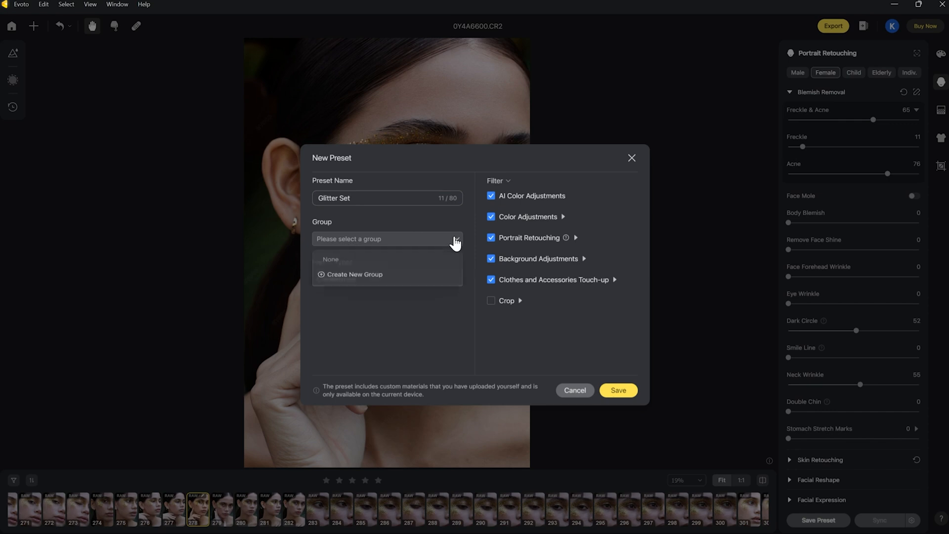
{"action": "left_click", "coordinate": [356, 278]}
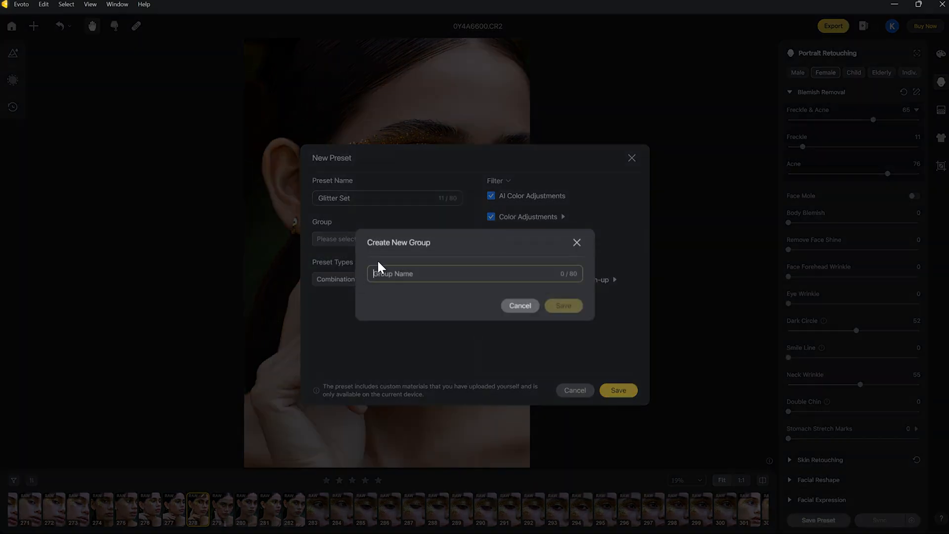
{"action": "type", "text": "Glitter Series"}
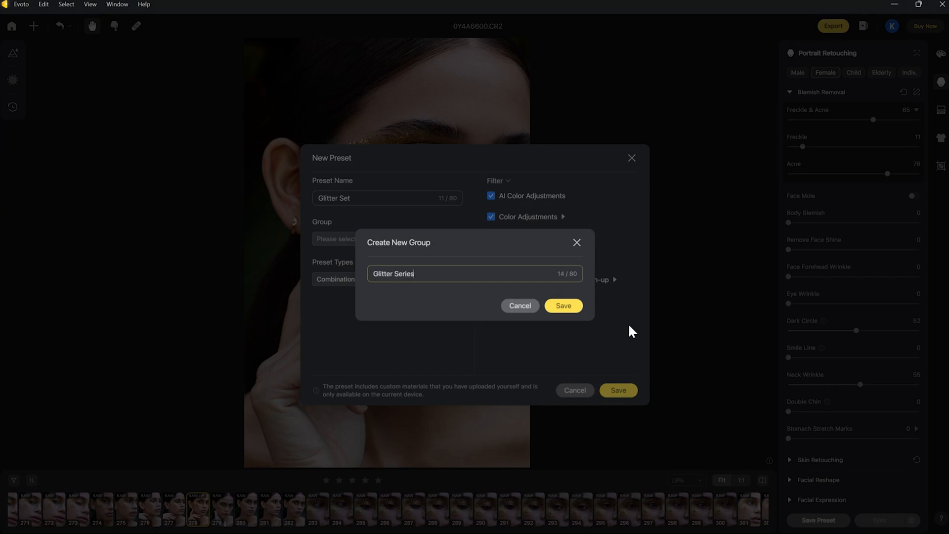
{"action": "left_click", "coordinate": [580, 308]}
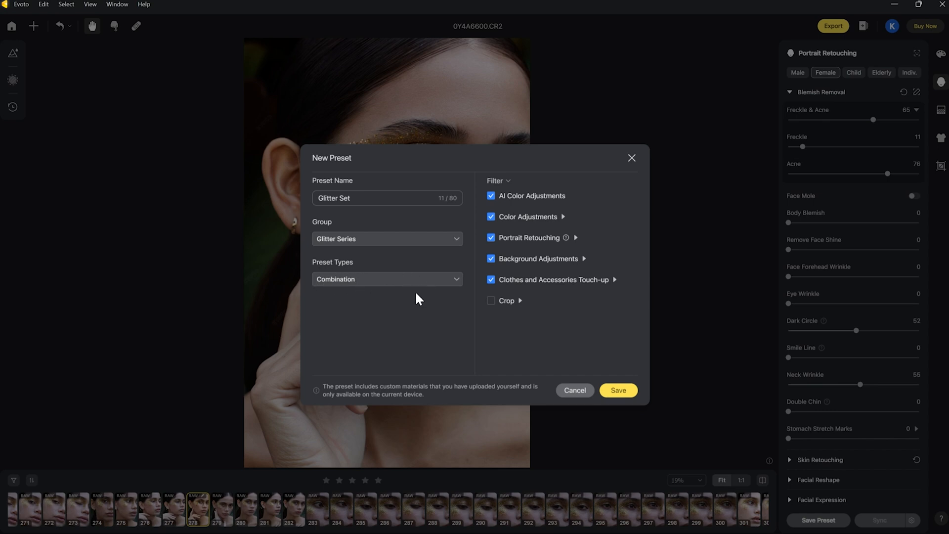
{"action": "left_click", "coordinate": [624, 392]}
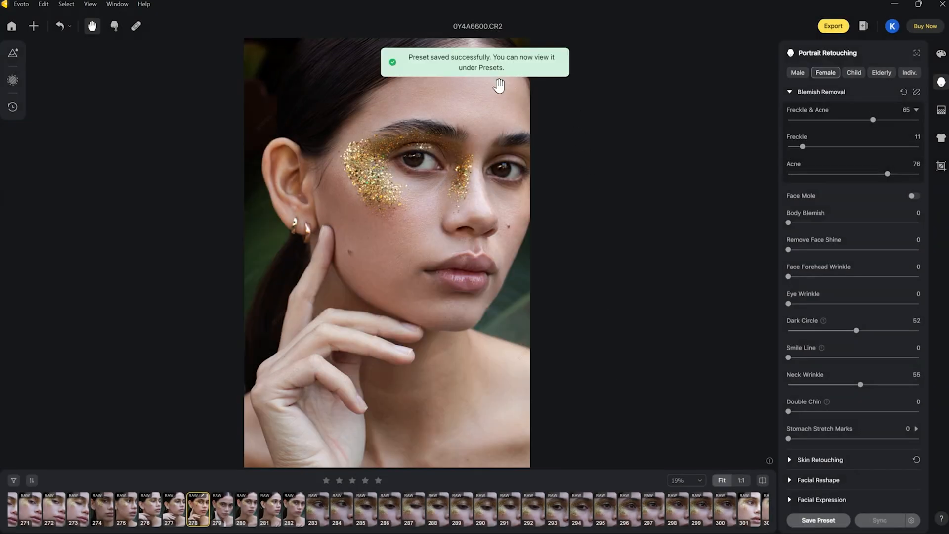
Apply the custom Glitter Set preset from the Glitter Series group to photo 280 (0Y4A6602.CR2)
{"action": "left_click", "coordinate": [248, 506]}
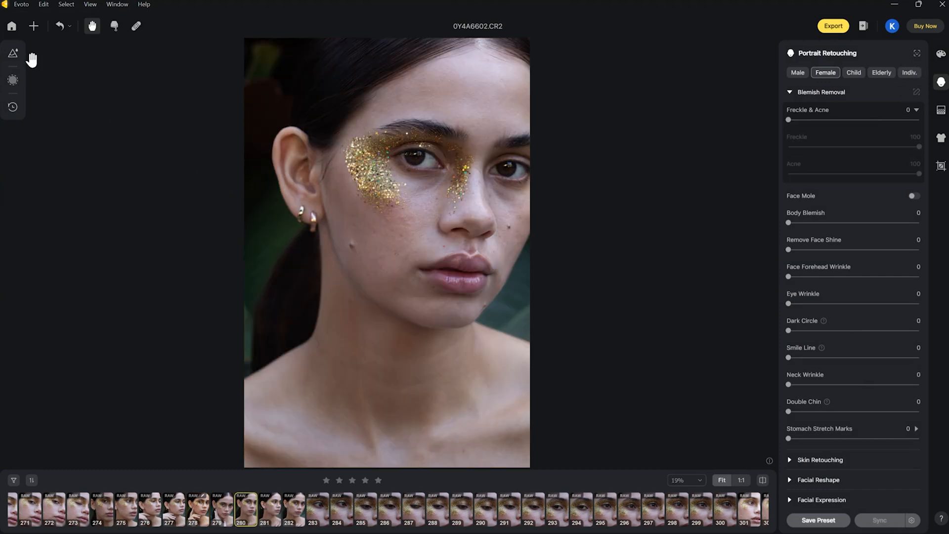
{"action": "left_click", "coordinate": [13, 54]}
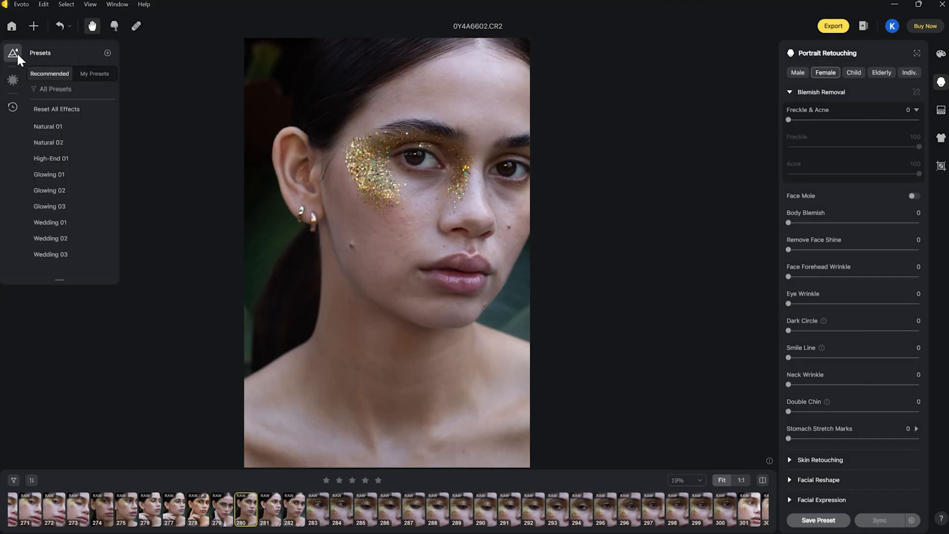
{"action": "left_click", "coordinate": [89, 75]}
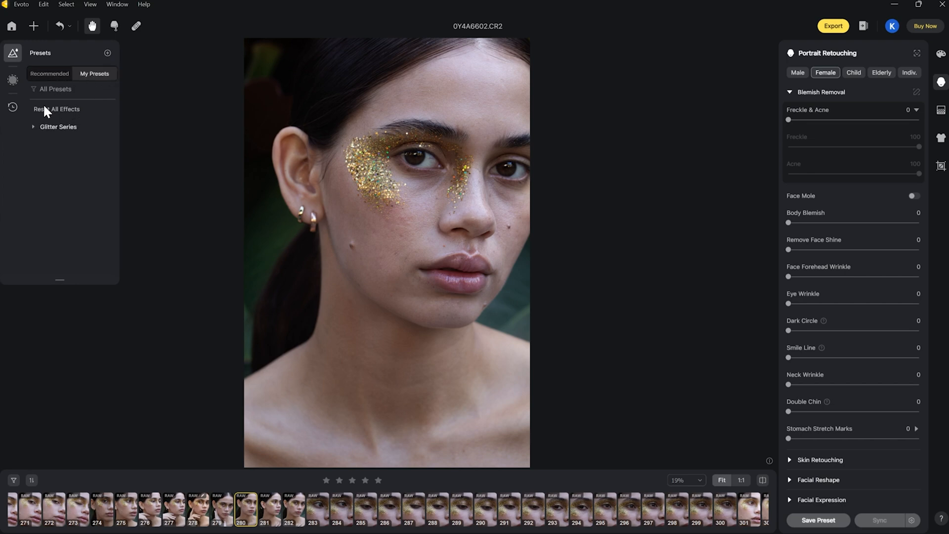
{"action": "left_click", "coordinate": [53, 128]}
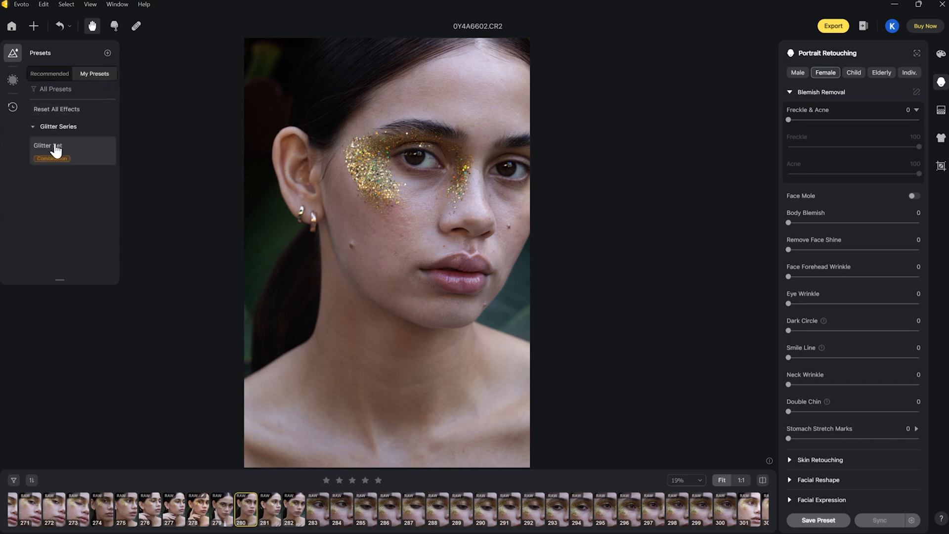
{"action": "left_click", "coordinate": [64, 154]}
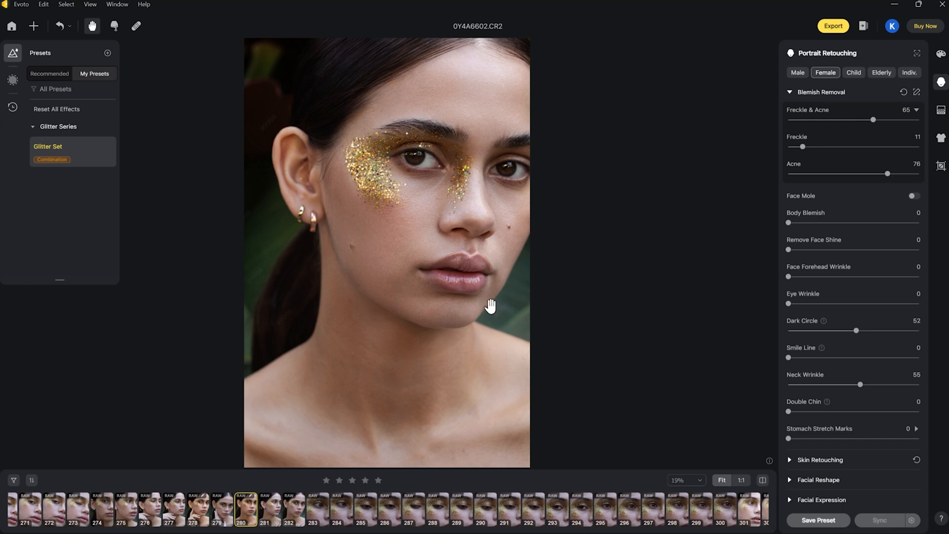
Sync the adjustments of photo 280, excluding crop, to photos 281 through 300, and check several of the synced photos
{"action": "left_click", "coordinate": [722, 509], "text": "shift"}
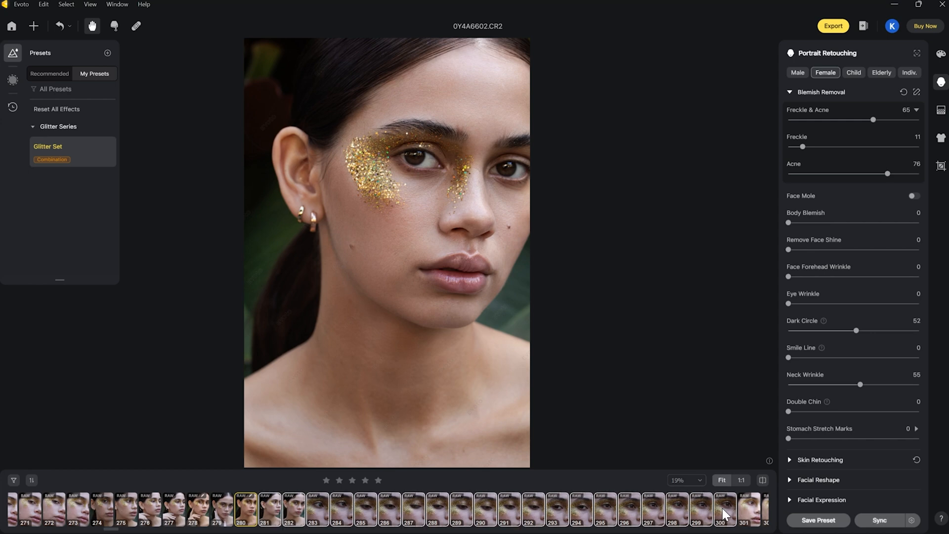
{"action": "left_click", "coordinate": [871, 522]}
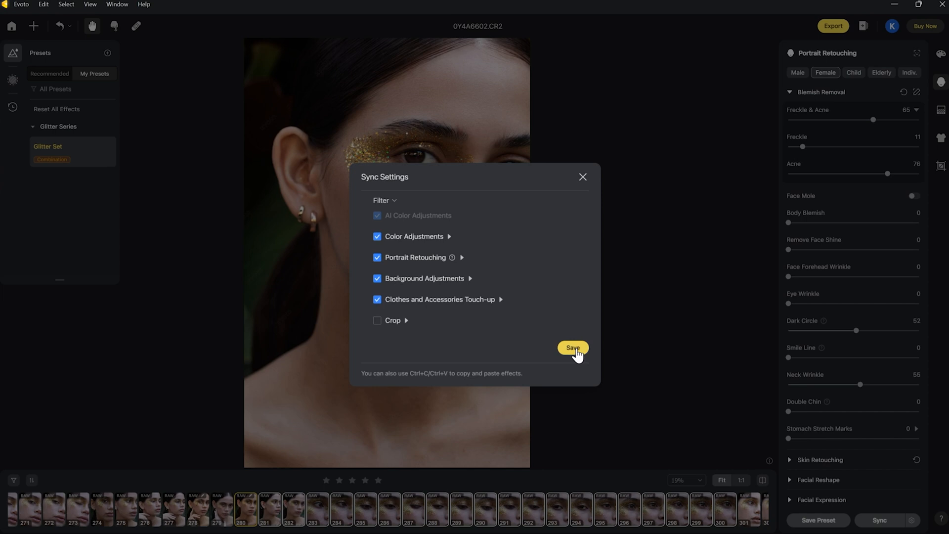
{"action": "left_click", "coordinate": [573, 348]}
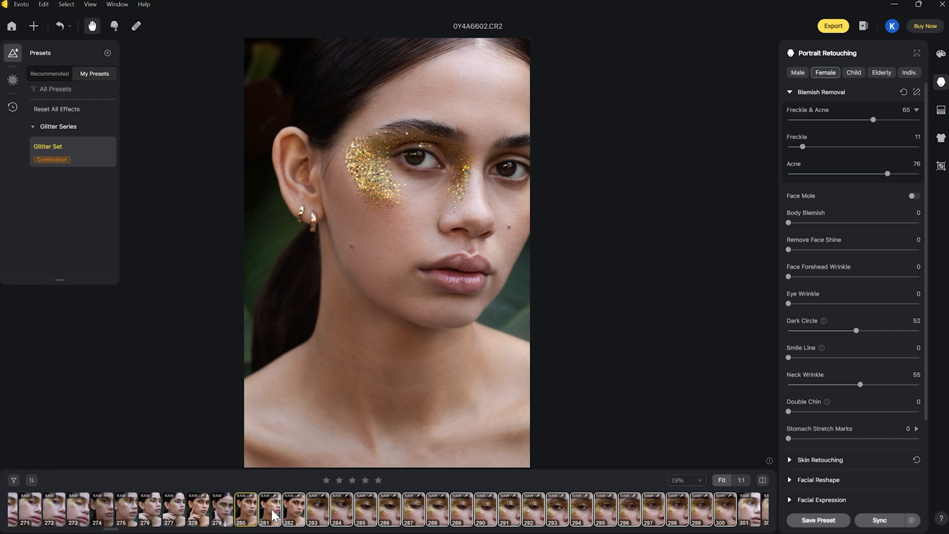
{"action": "left_click", "coordinate": [273, 515]}
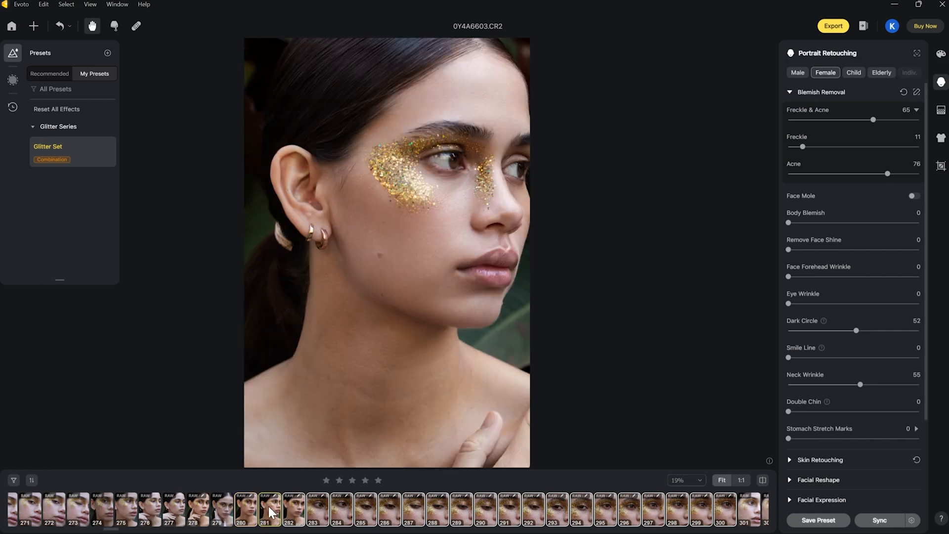
{"action": "left_click", "coordinate": [296, 512]}
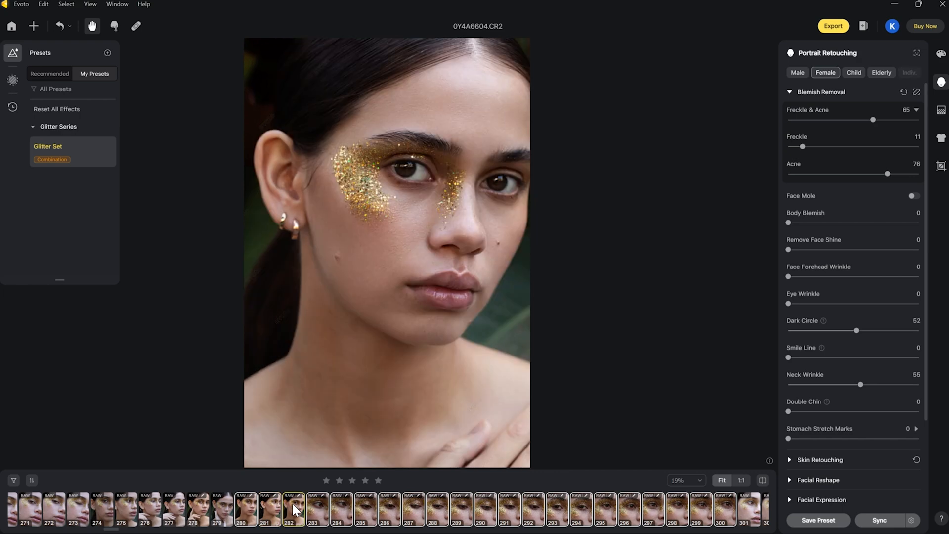
{"action": "left_click", "coordinate": [512, 514]}
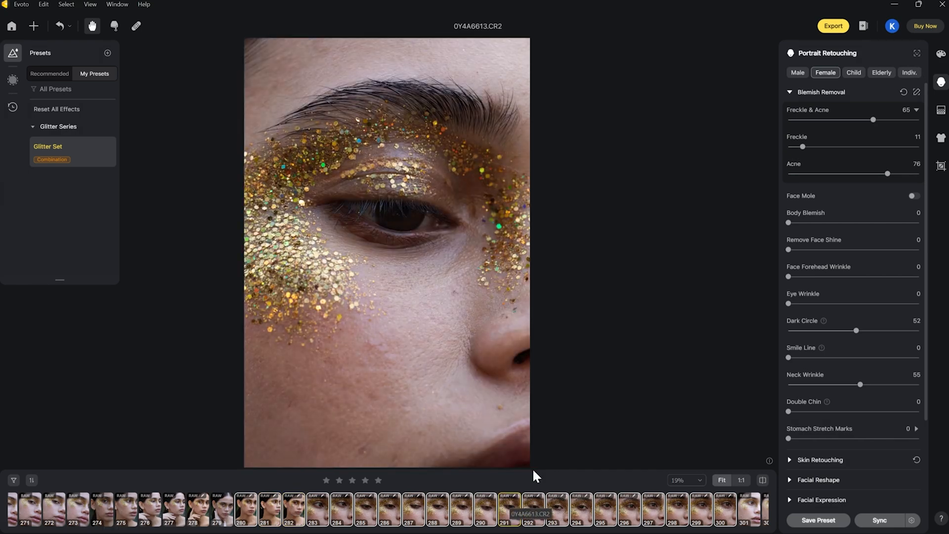
{"action": "left_click", "coordinate": [297, 508]}
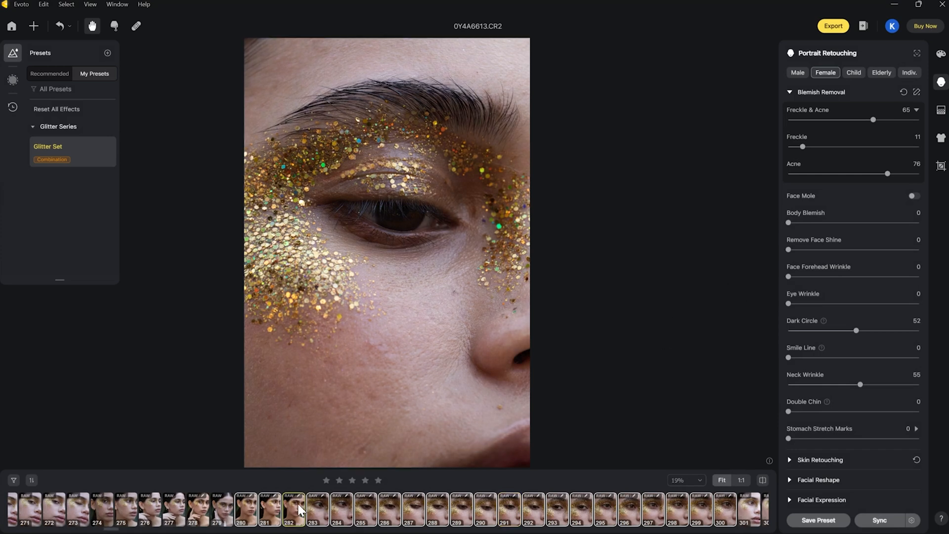
{"action": "key", "text": "Left"}
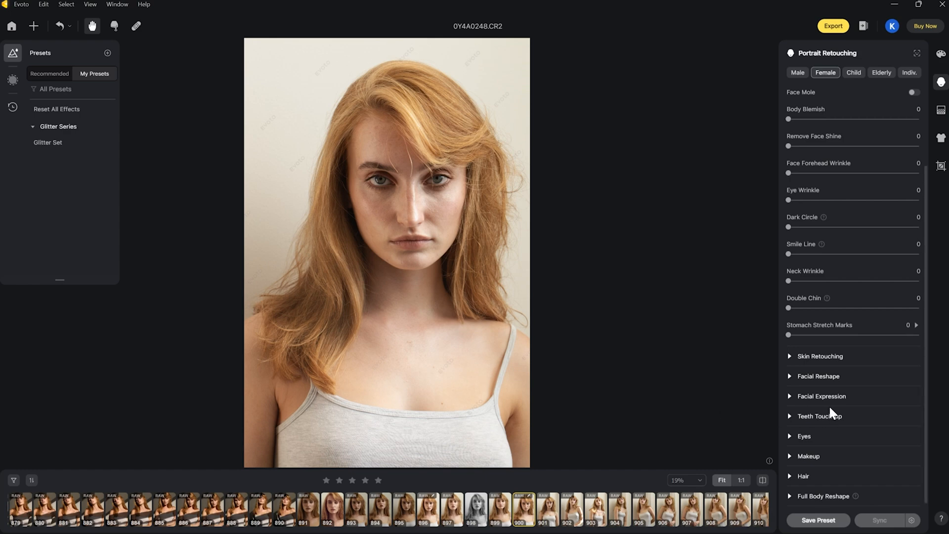
Set Remove Stray Hairs to 100 on the red-haired portrait 0Y4A0248.CR2 and compare it with the original
{"action": "left_click", "coordinate": [789, 475]}
{"action": "scroll", "coordinate": [874, 429], "scroll_direction": "down", "scroll_amount": 3}
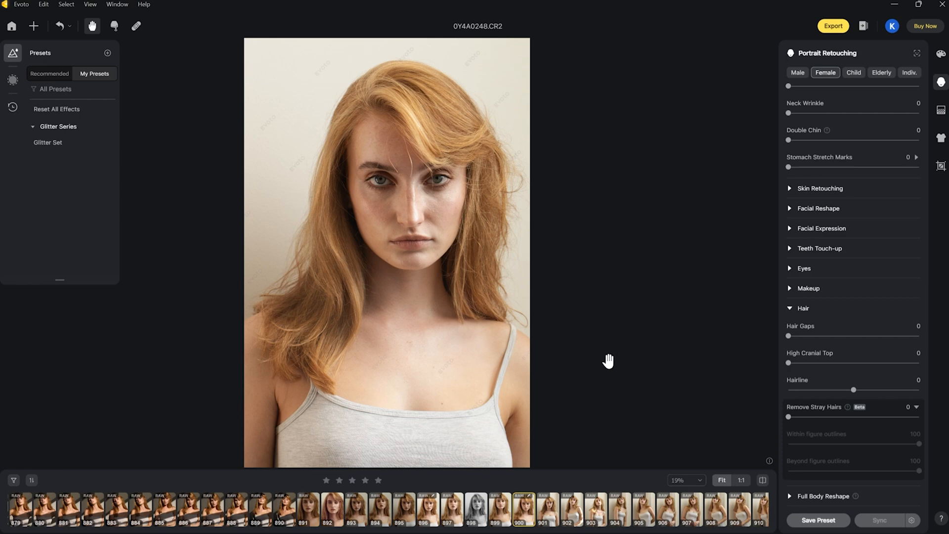
{"action": "left_click_drag", "start_coordinate": [788, 417], "coordinate": [927, 415]}
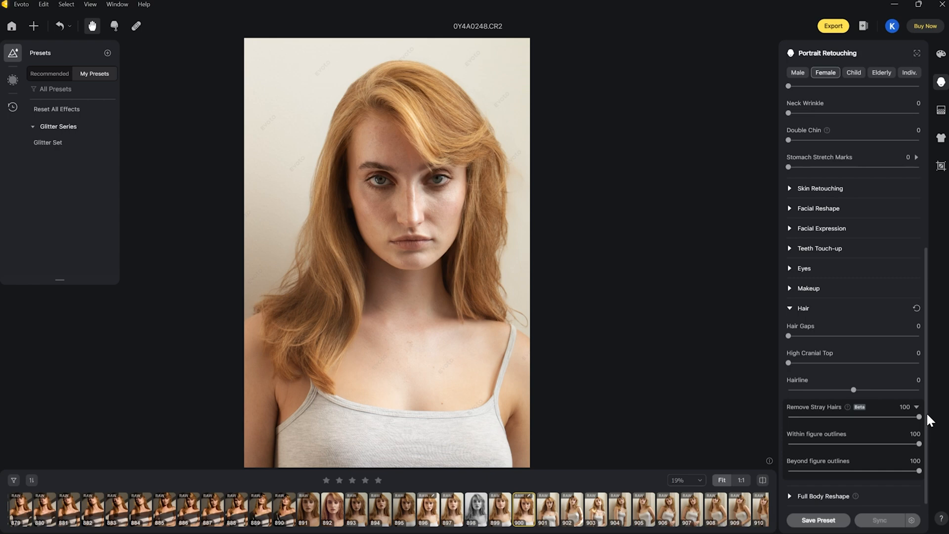
{"action": "key", "text": "backslash"}
{"action": "key", "text": "backslash"}
{"action": "key", "text": "backslash"}
{"action": "key", "text": "backslash"}
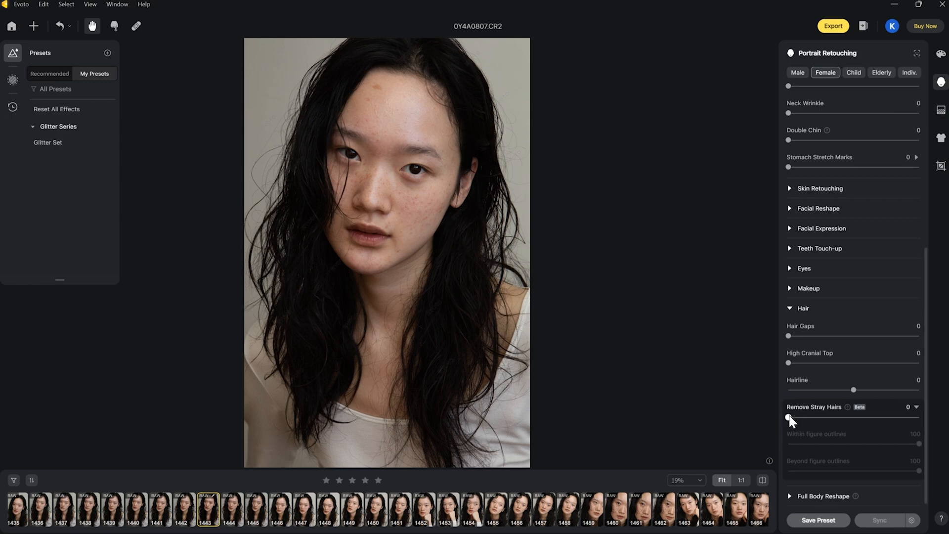
Try Remove Stray Hairs at 42 on the dark-haired portrait 0Y4A0807.CR2, and set it to 100
{"action": "left_click_drag", "start_coordinate": [789, 417], "coordinate": [930, 420]}
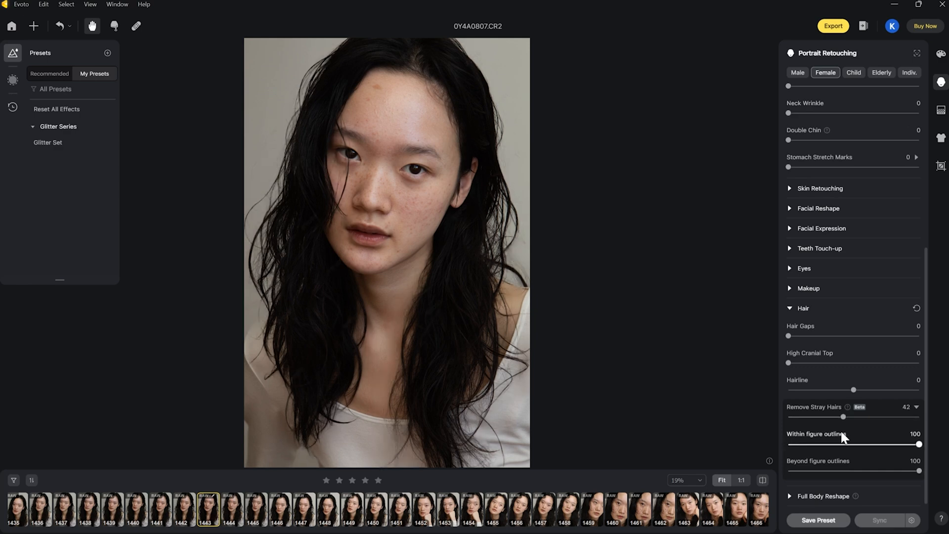
{"action": "left_click", "coordinate": [843, 417]}
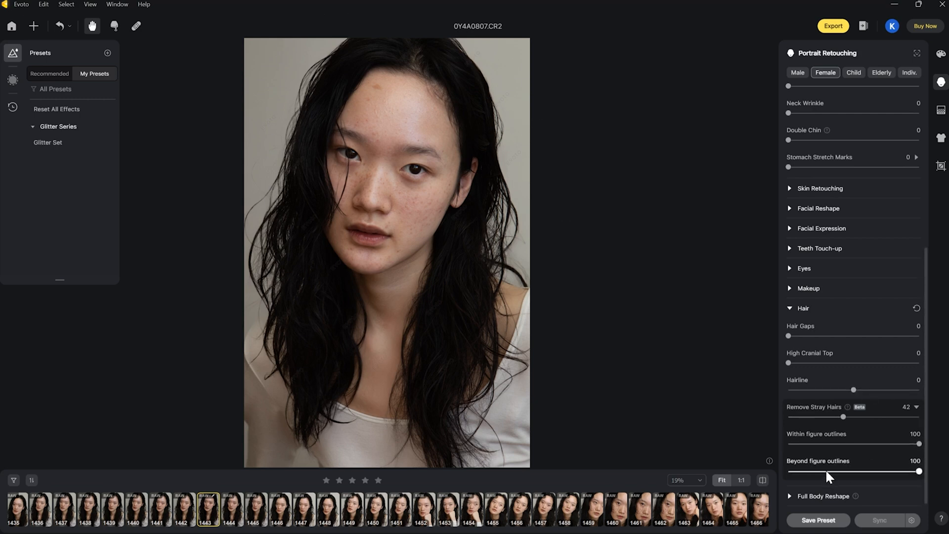
{"action": "left_click_drag", "start_coordinate": [843, 420], "coordinate": [929, 419]}
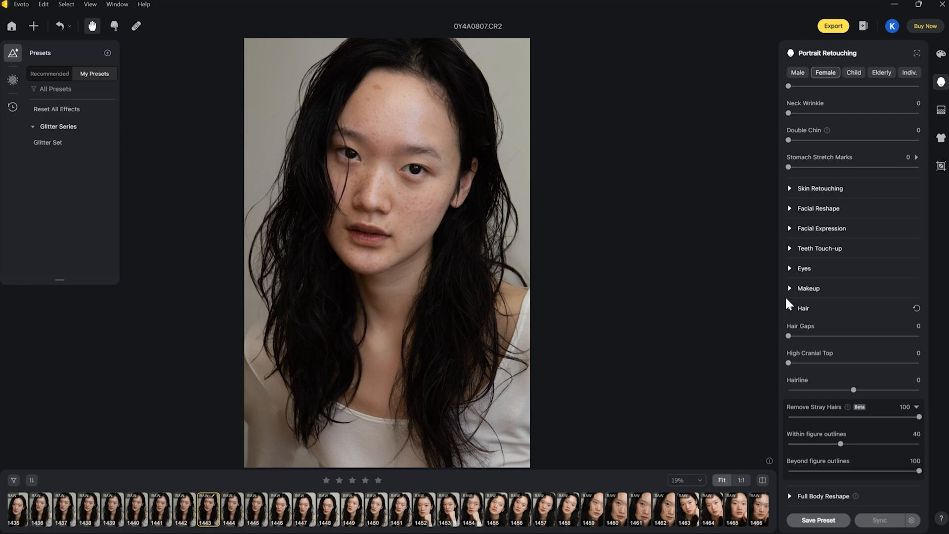
Set stray hair removal within figure outlines to 100 and beyond figure outlines to 21
{"action": "left_click_drag", "start_coordinate": [841, 444], "coordinate": [919, 443]}
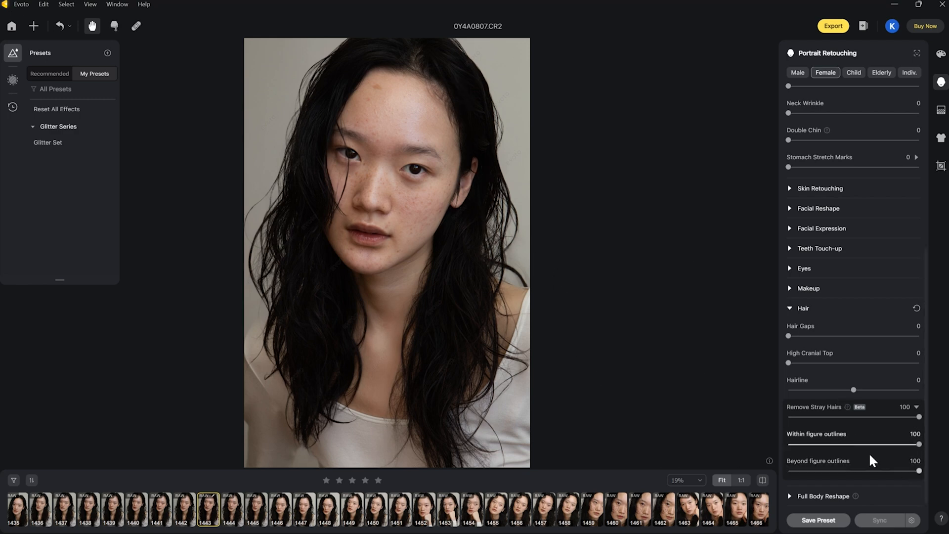
{"action": "left_click_drag", "start_coordinate": [918, 471], "coordinate": [855, 471]}
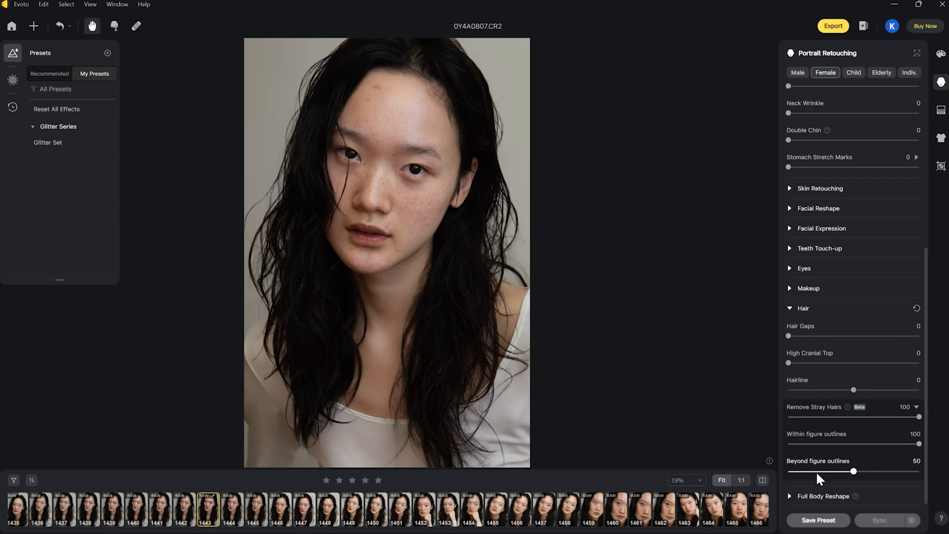
{"action": "left_click_drag", "start_coordinate": [856, 469], "coordinate": [817, 470]}
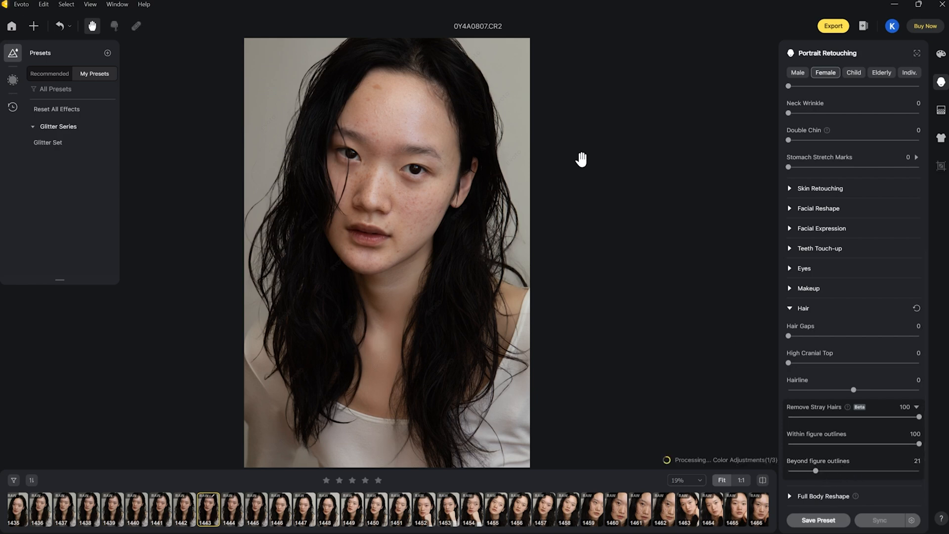